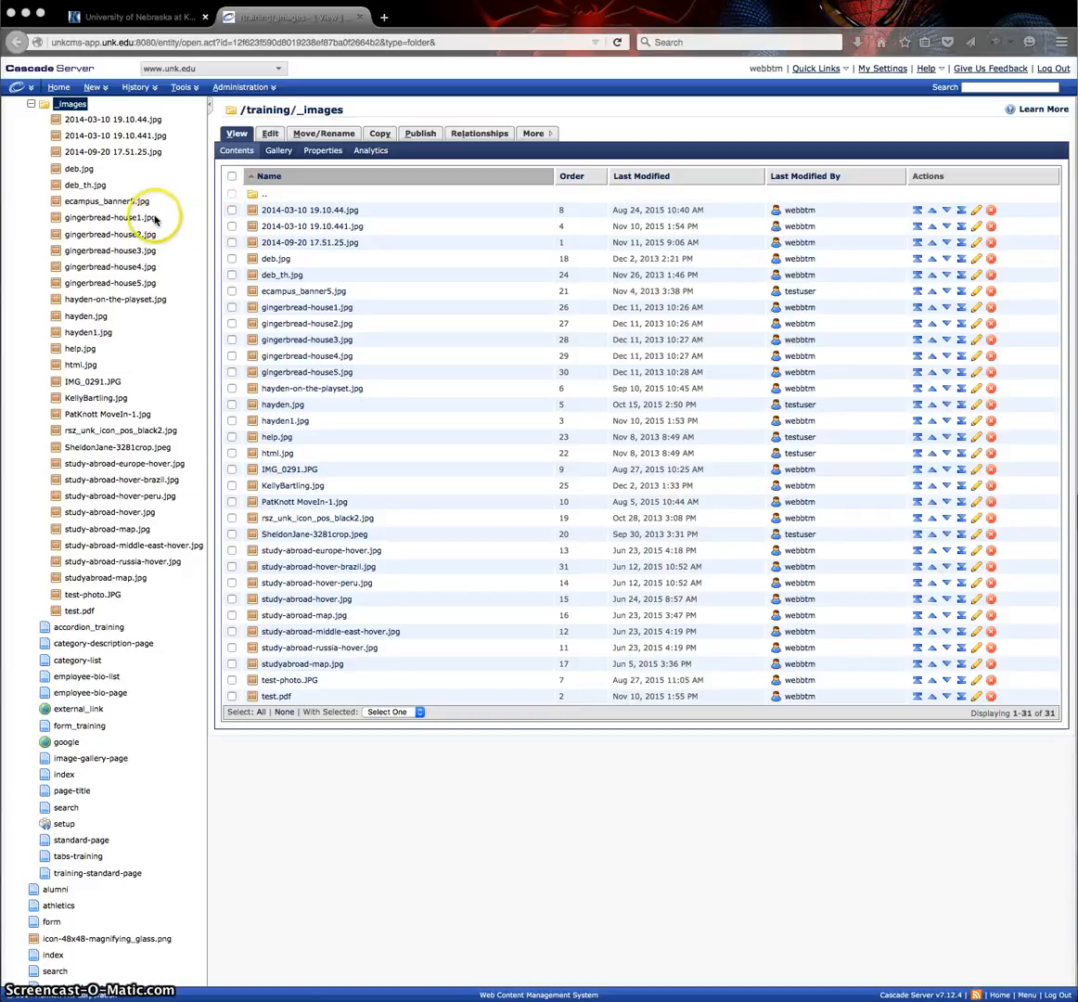
Start a new default File asset in the training/_images folder.
scroll(139, 223, up, 3)
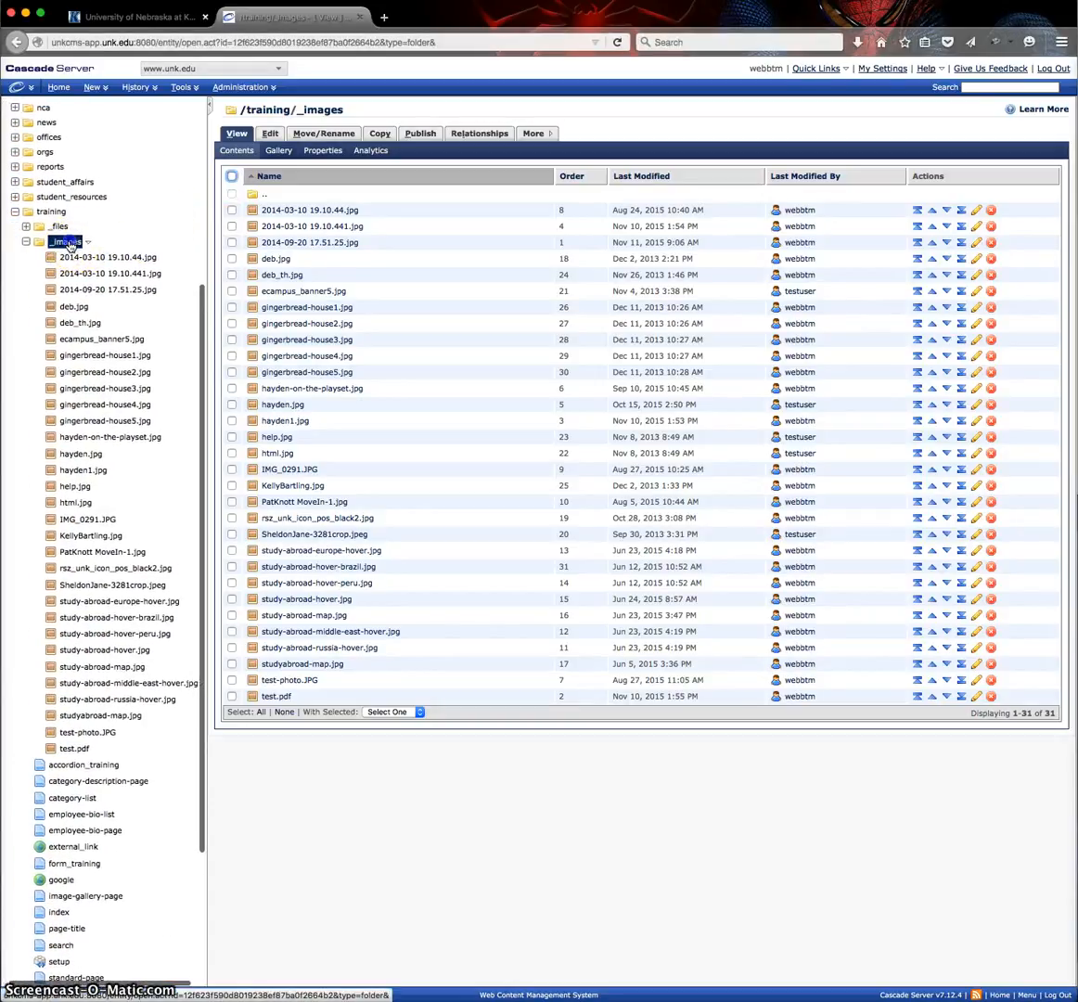
scroll(70, 243, up, 3)
scroll(55, 252, down, 6)
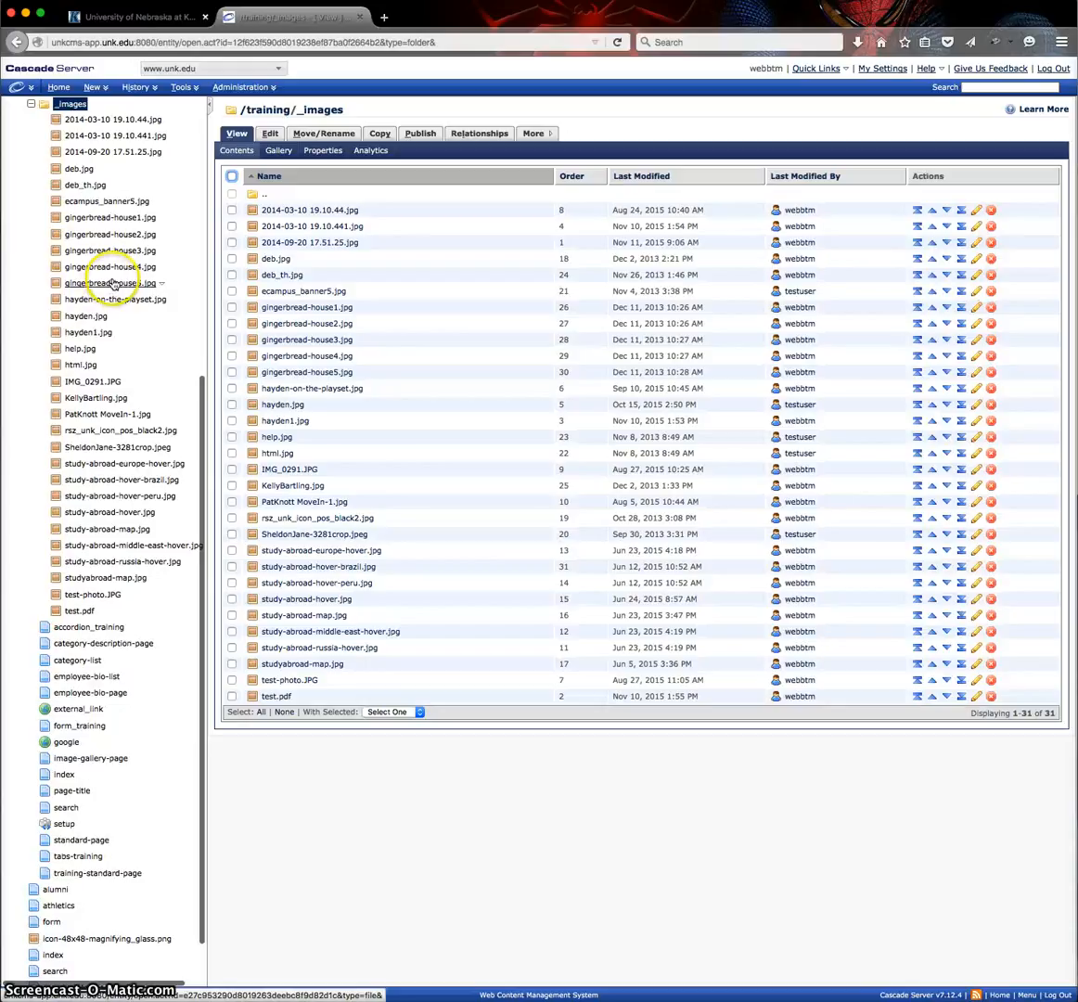
click(96, 87)
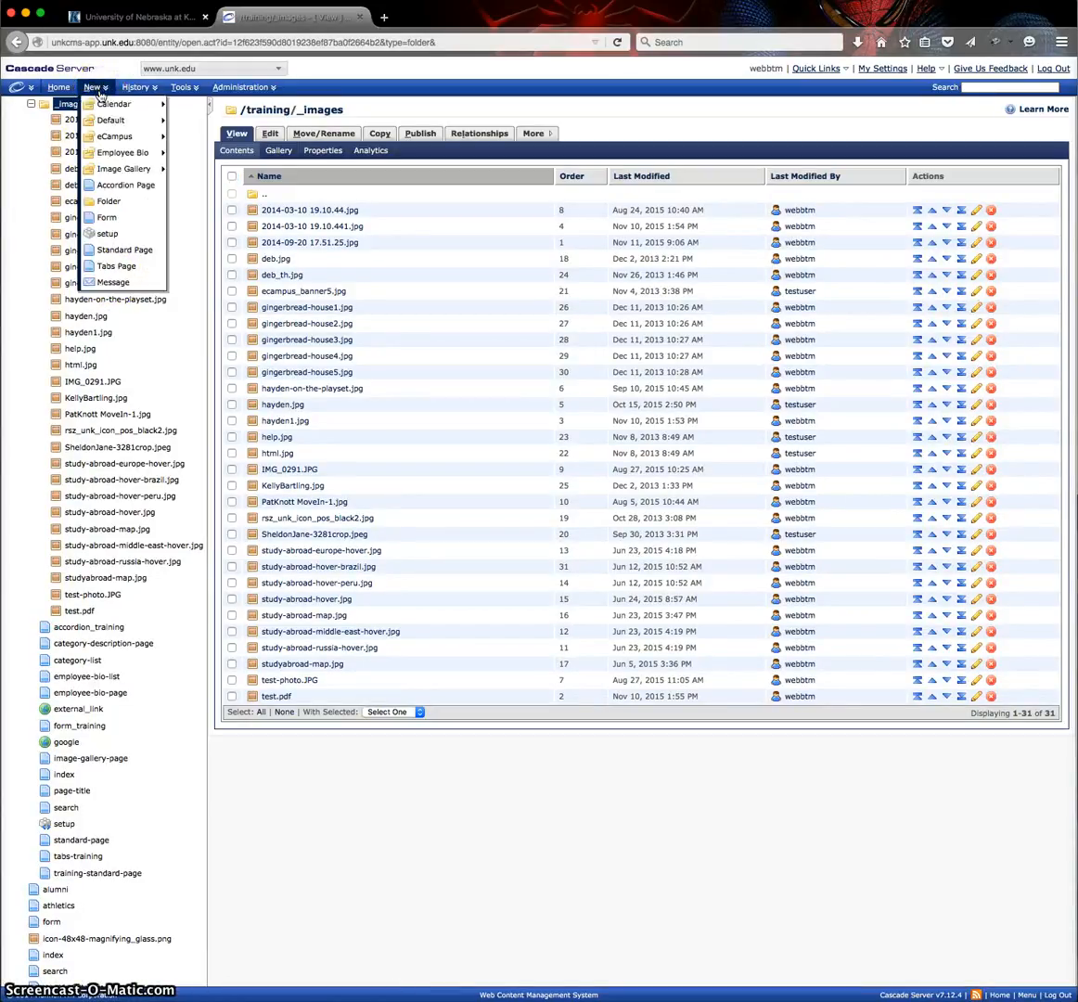
mouse_move(107, 119)
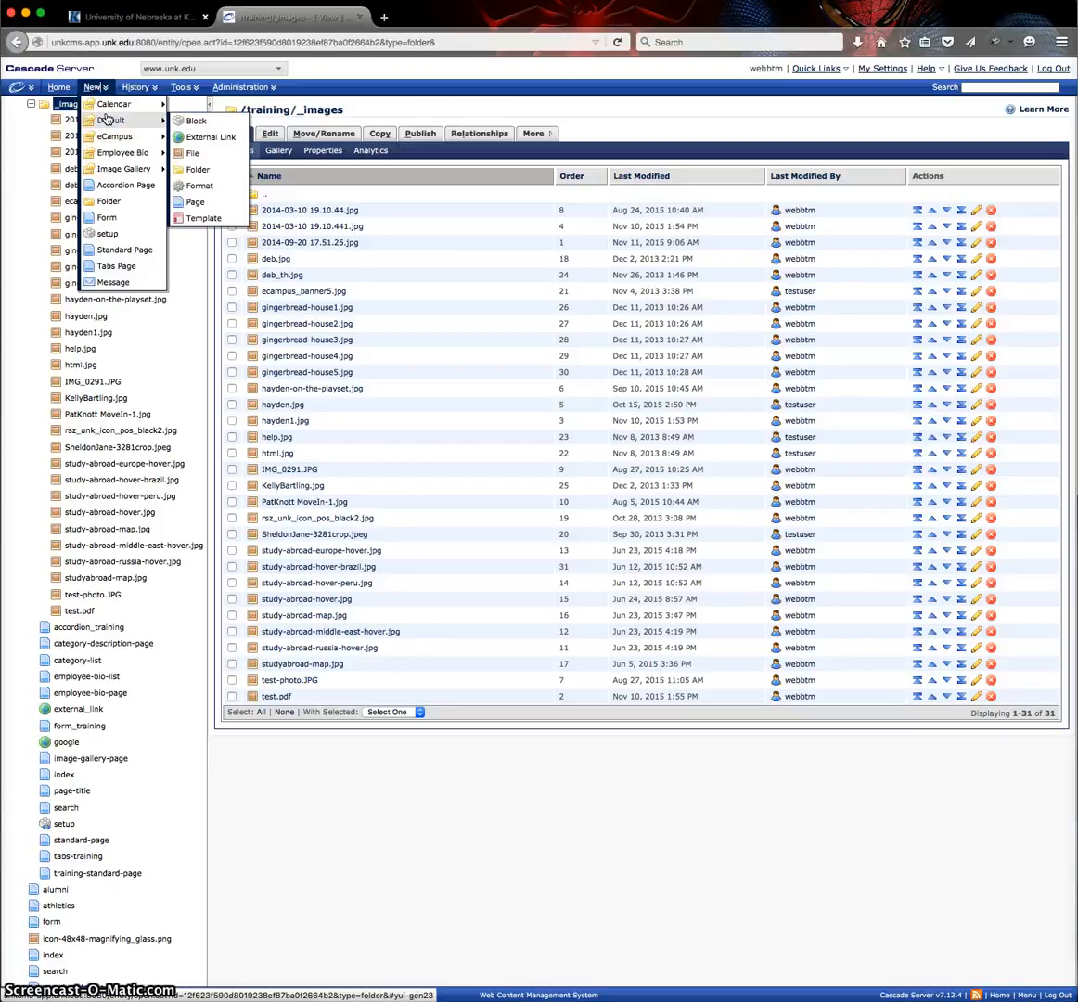
click(191, 156)
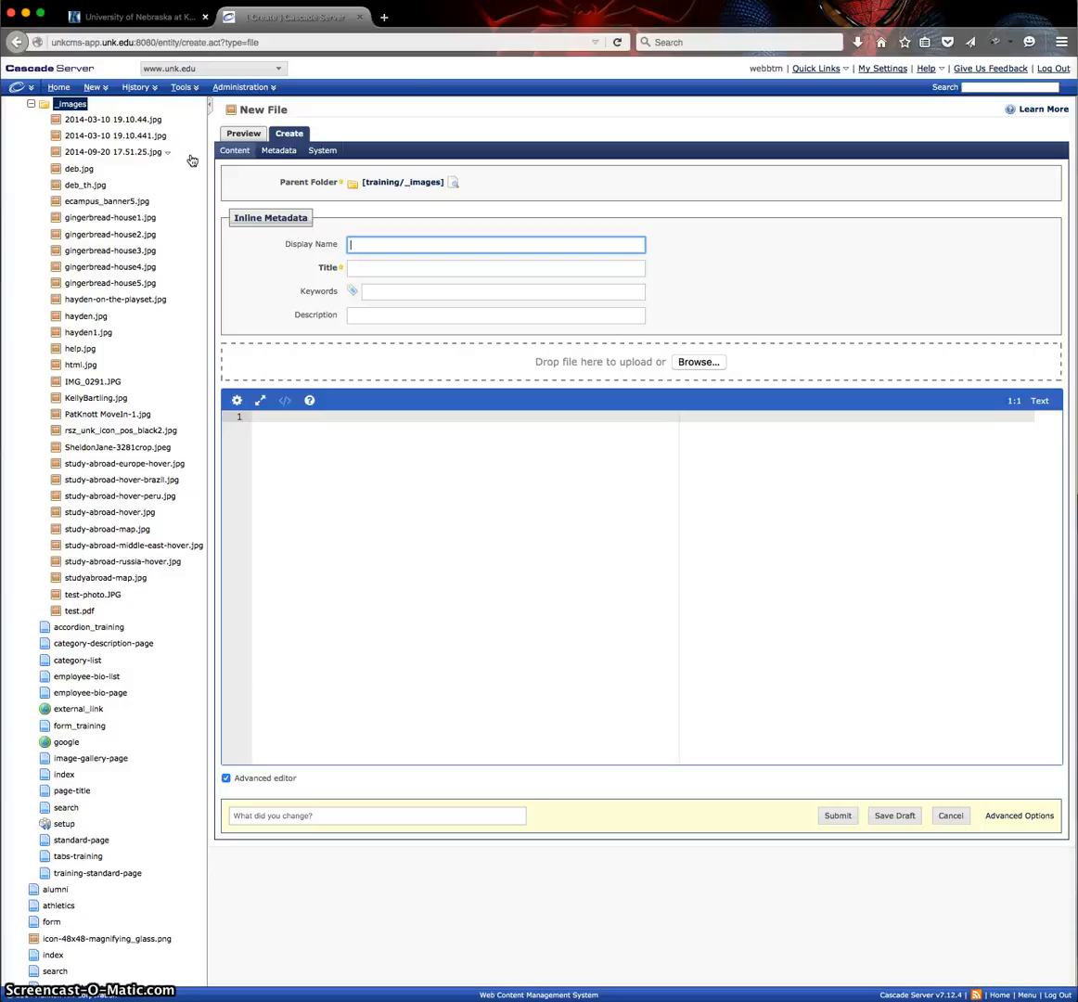
Enter the pictured child's full name as the new file's title.
click(352, 243)
click(370, 268)
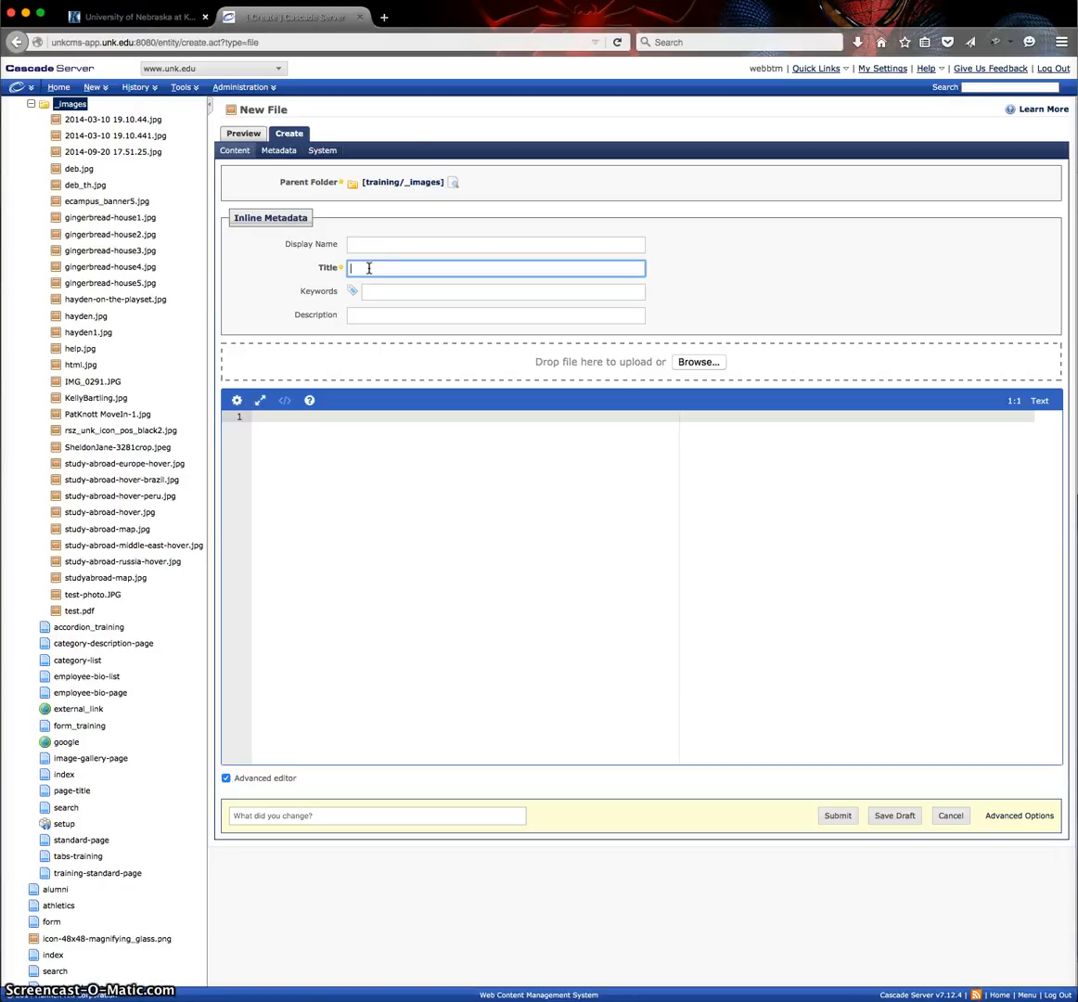
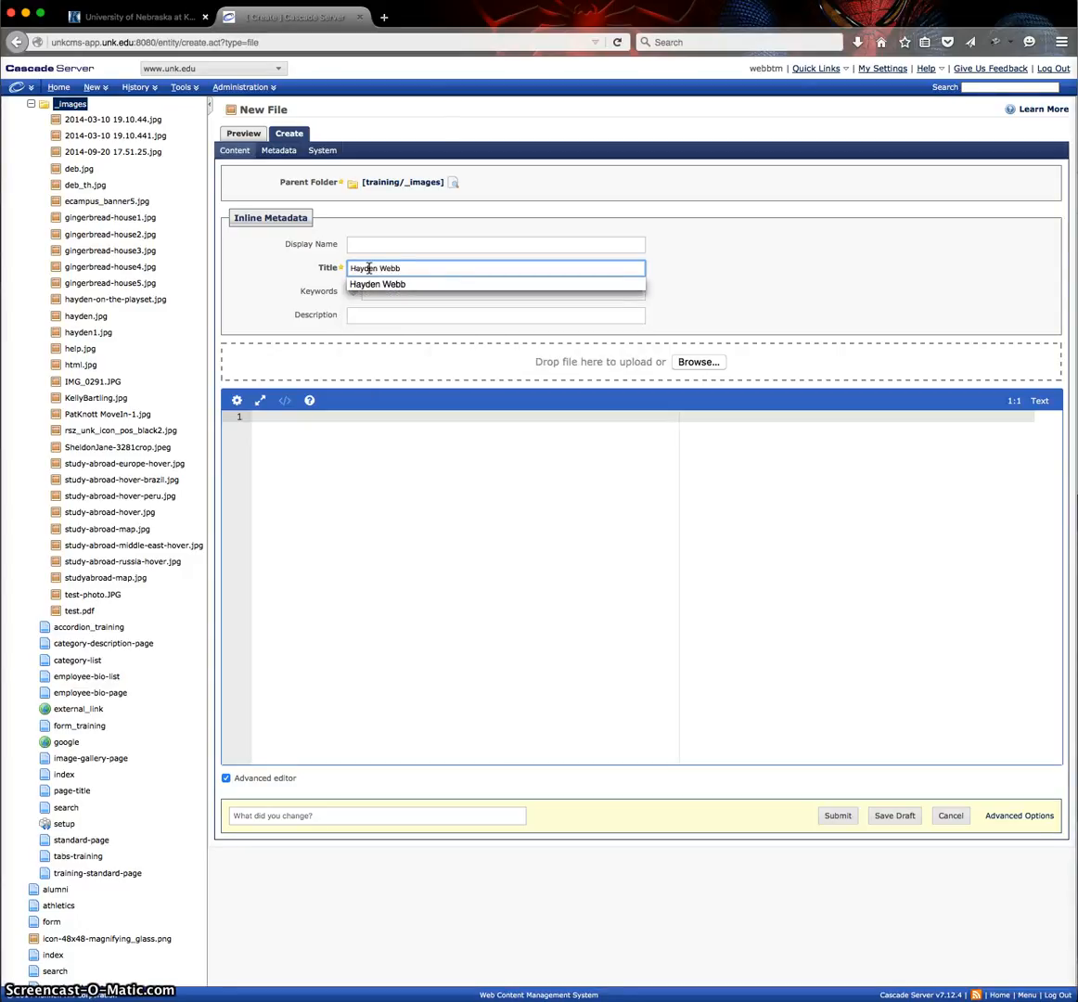
click(823, 292)
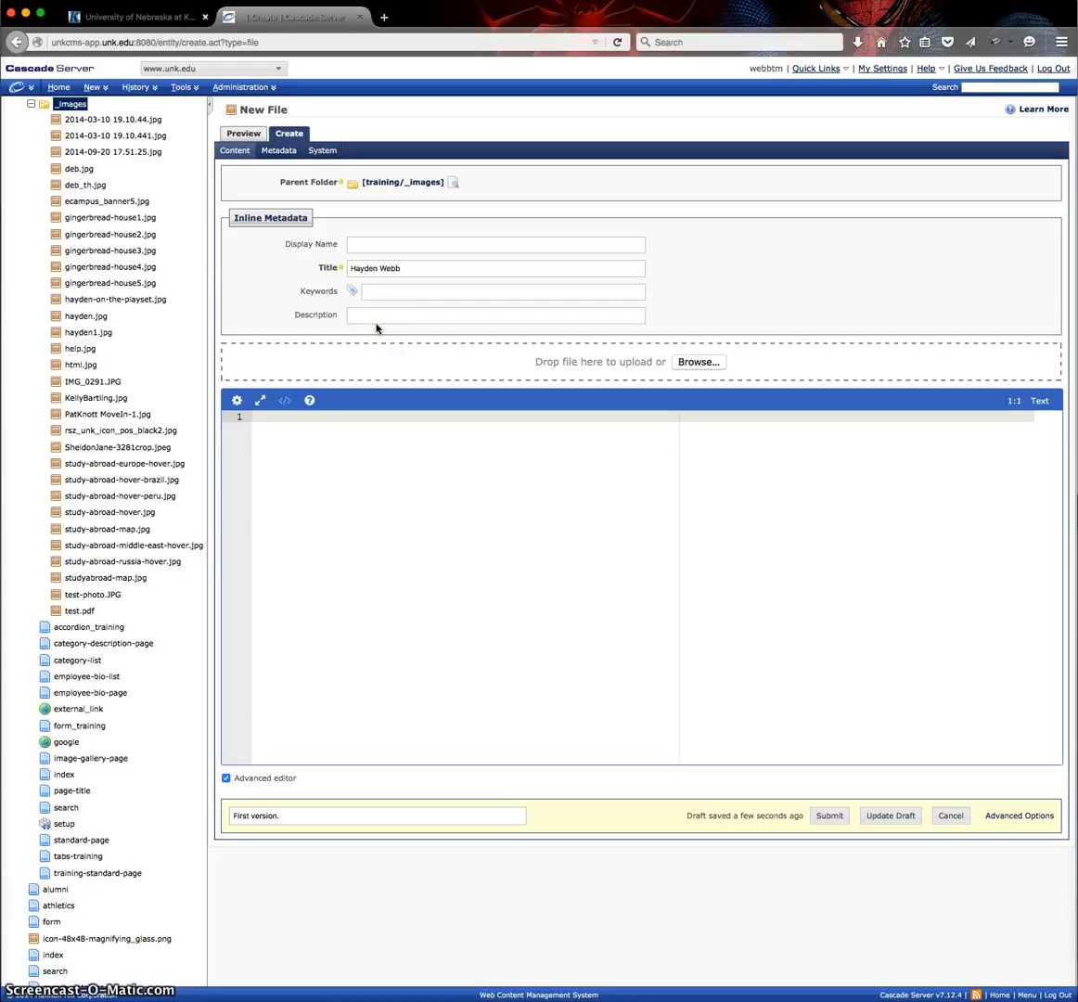
Choose 2015-01-19 12.06.45.jpg from the Pictures folder as the file to upload.
click(700, 362)
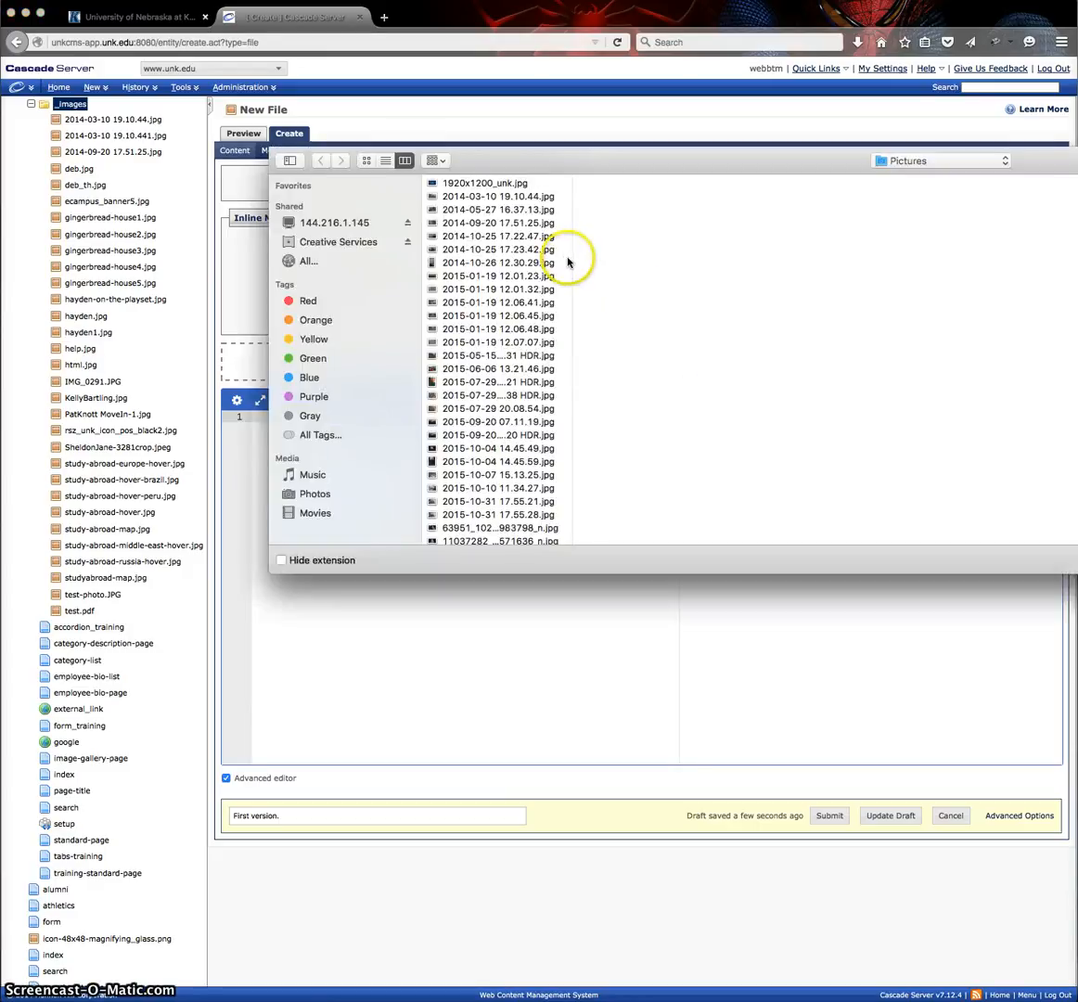
click(467, 328)
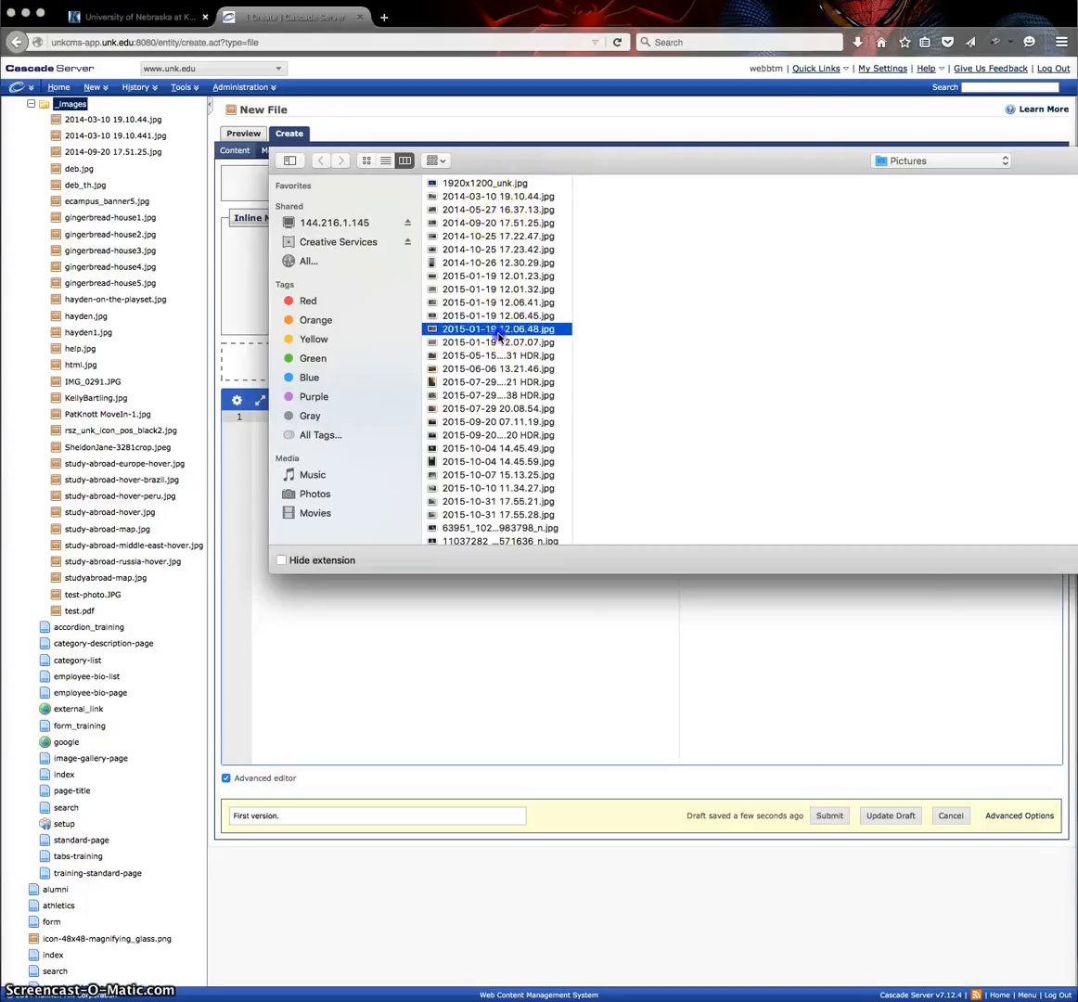
click(464, 315)
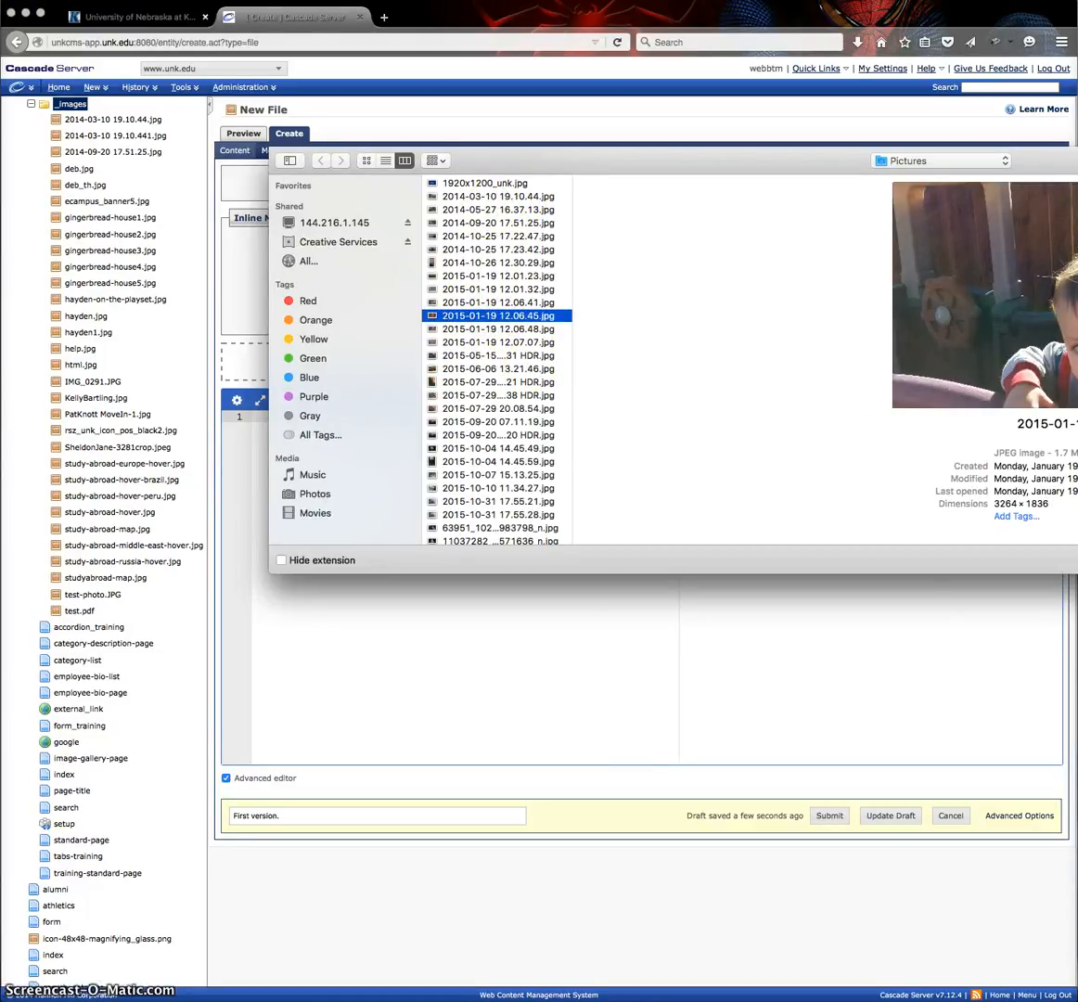
key(Return)
Resize the uploaded photo to a width of 700 px with proportions kept, and apply the new size.
scroll(478, 453, down, 3)
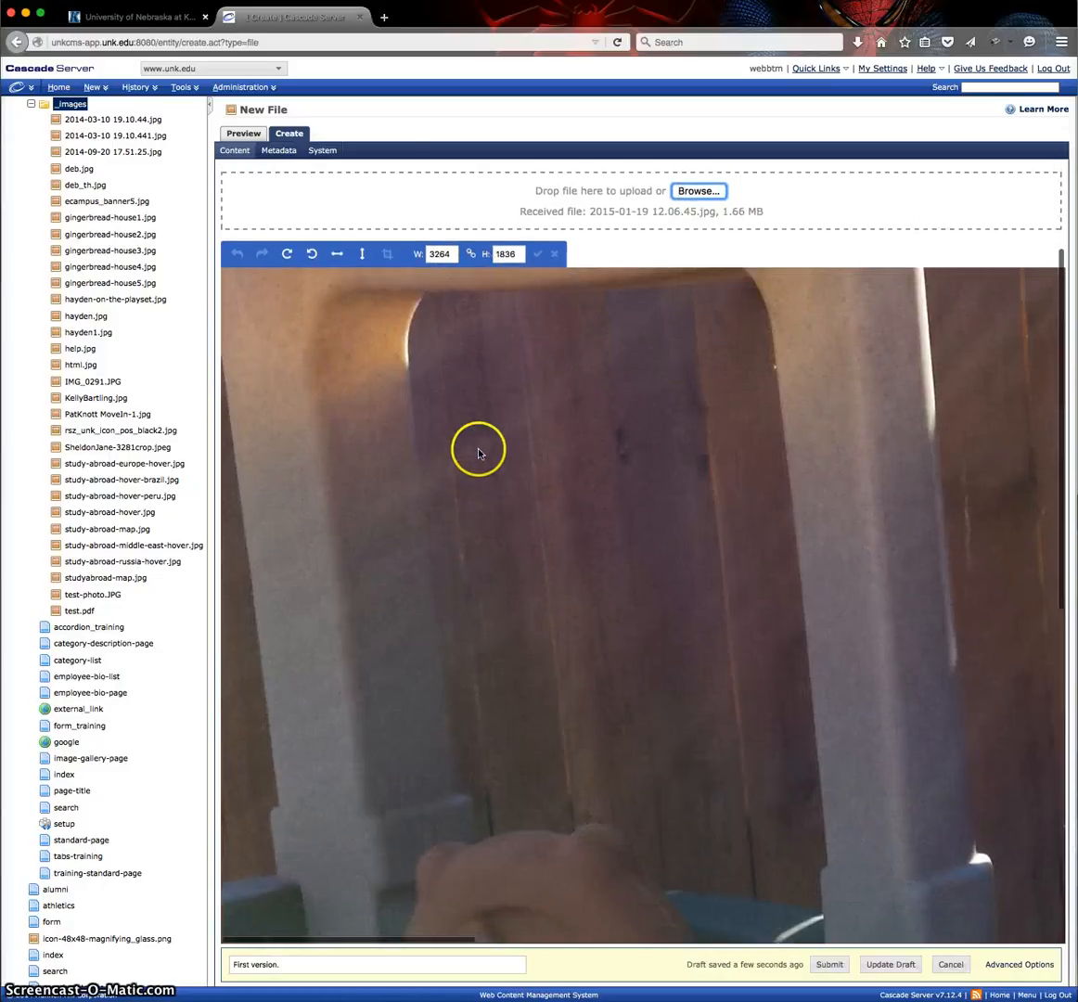
scroll(477, 453, down, 5)
scroll(478, 453, down, 2)
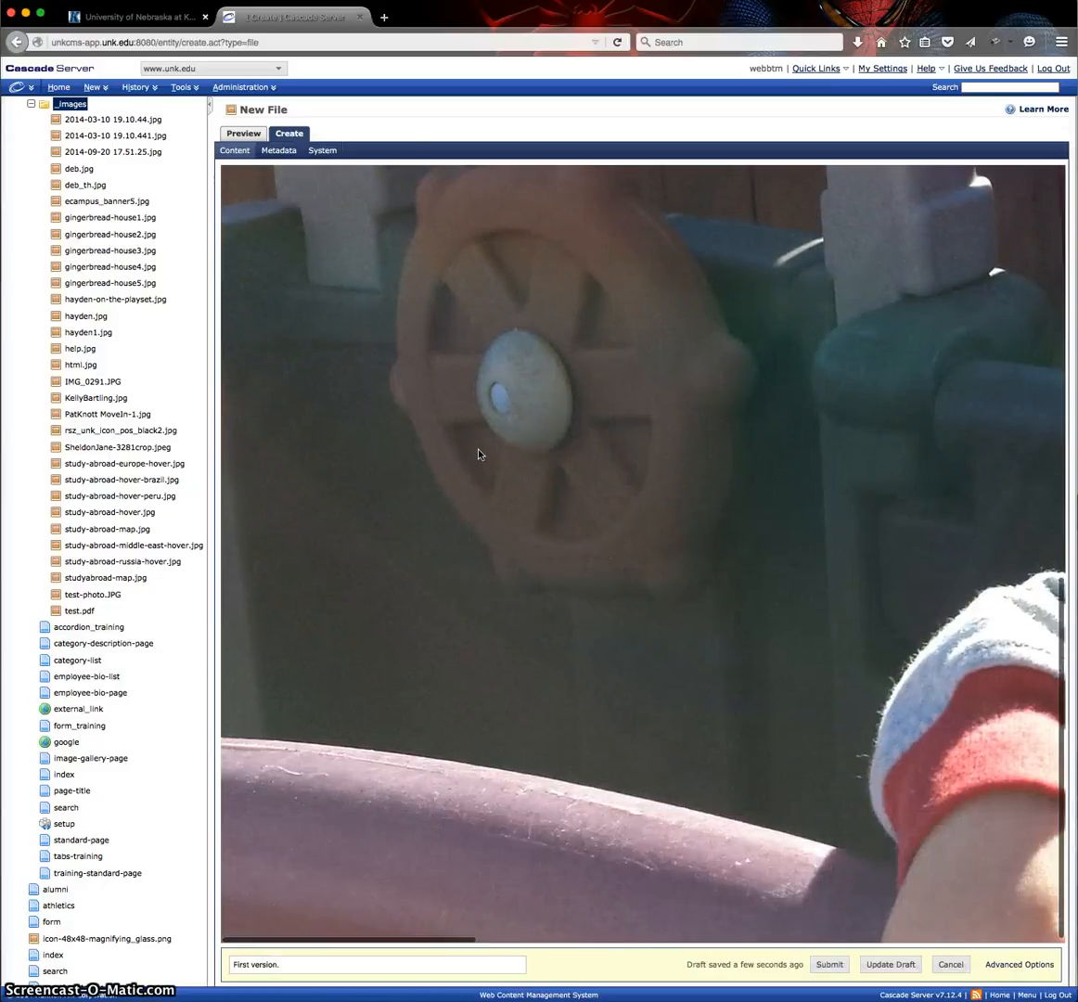
scroll(464, 445, up, 10)
click(451, 424)
double_click(451, 424)
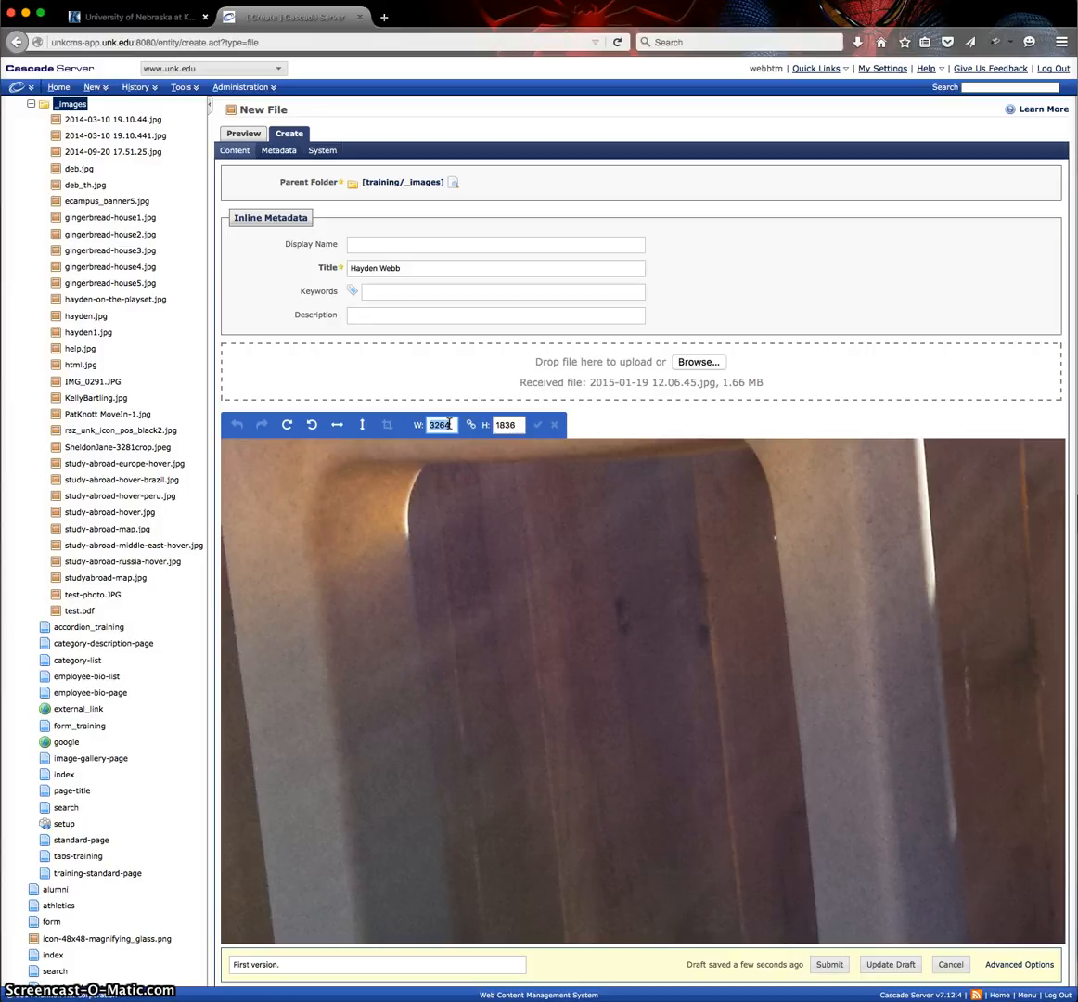
text(700)
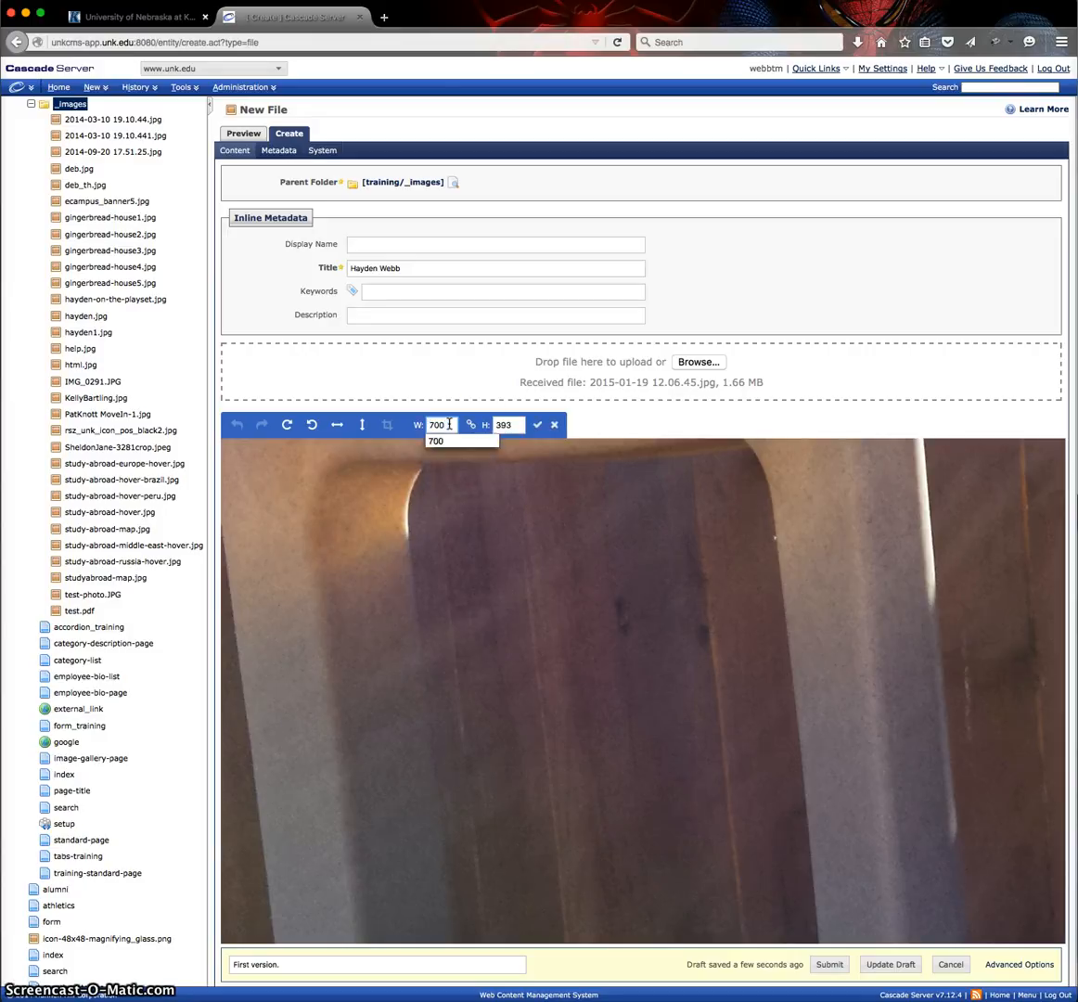
click(517, 425)
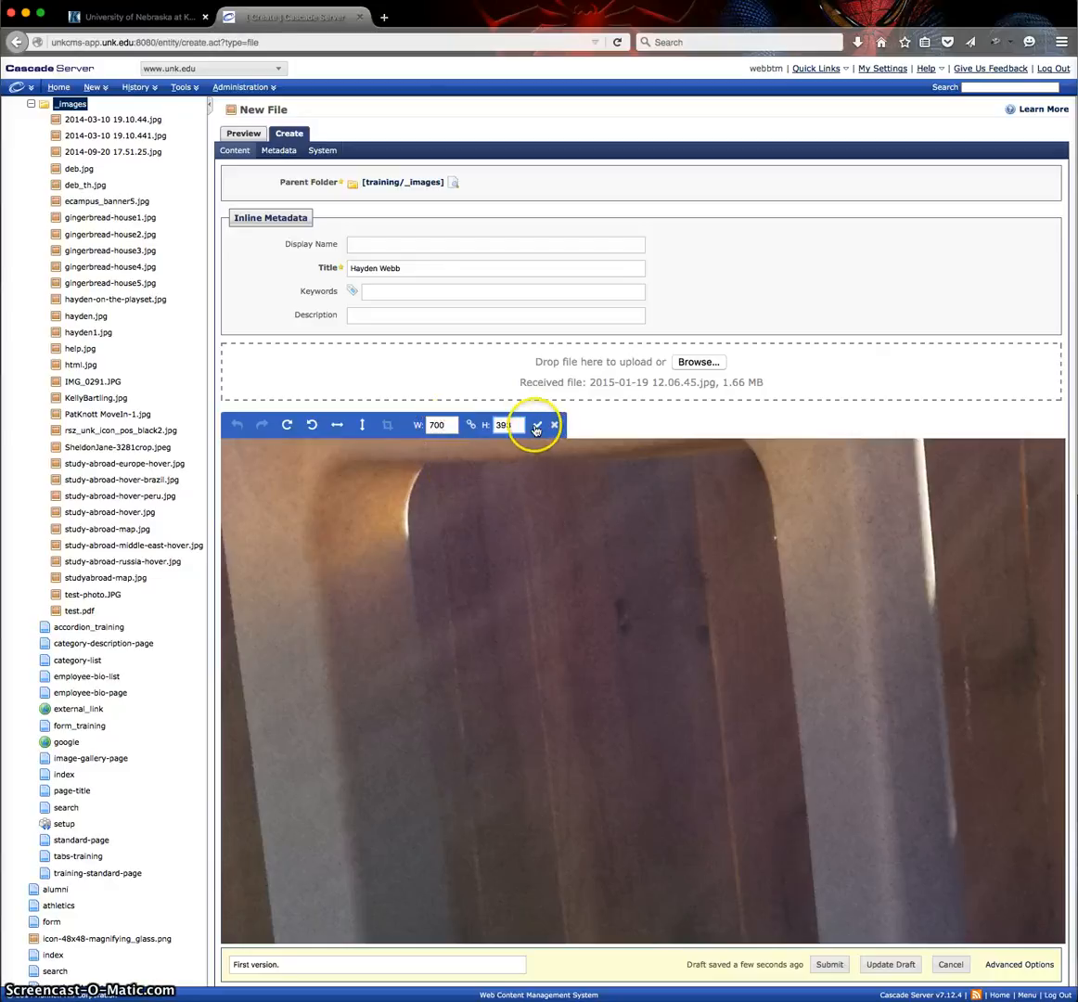
click(527, 498)
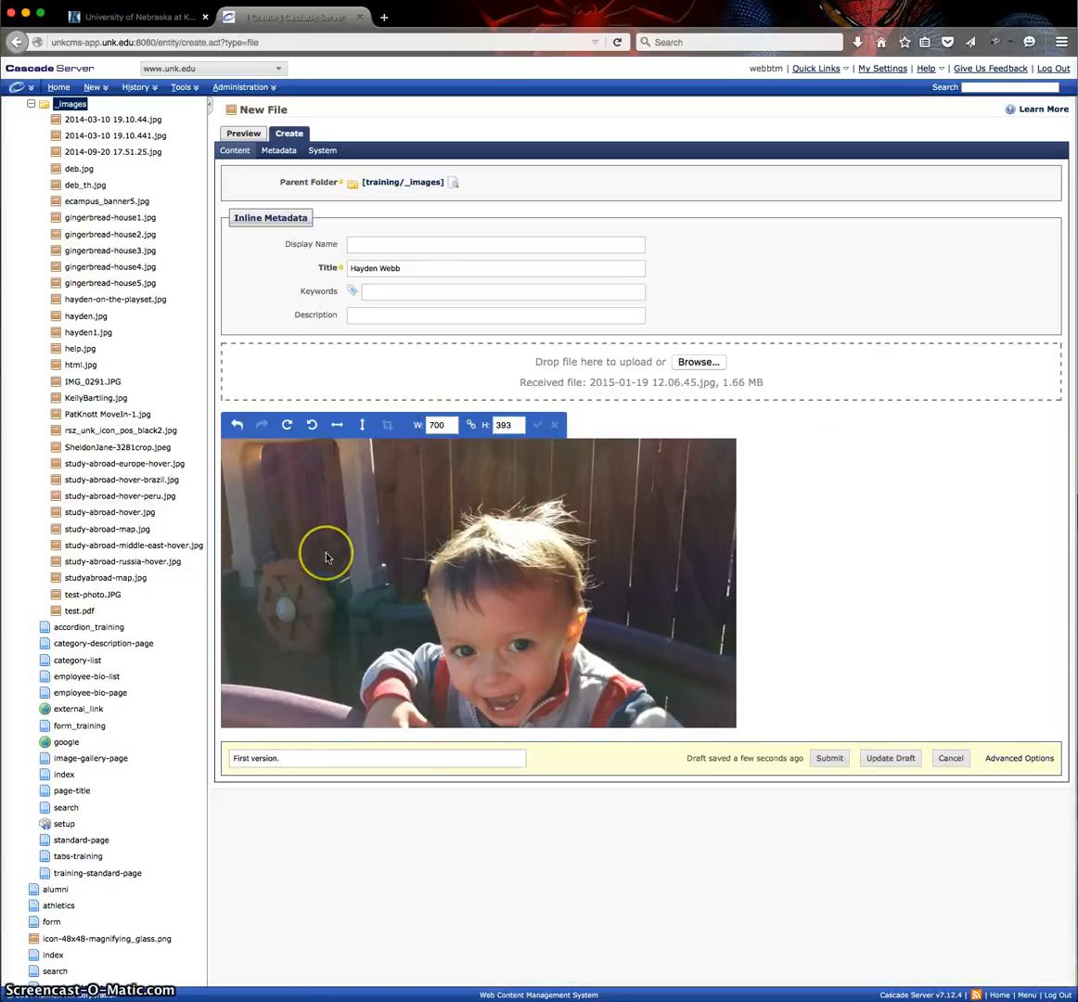
Try rotating the photo clockwise and back, and flipping it horizontally and vertically and back.
click(288, 428)
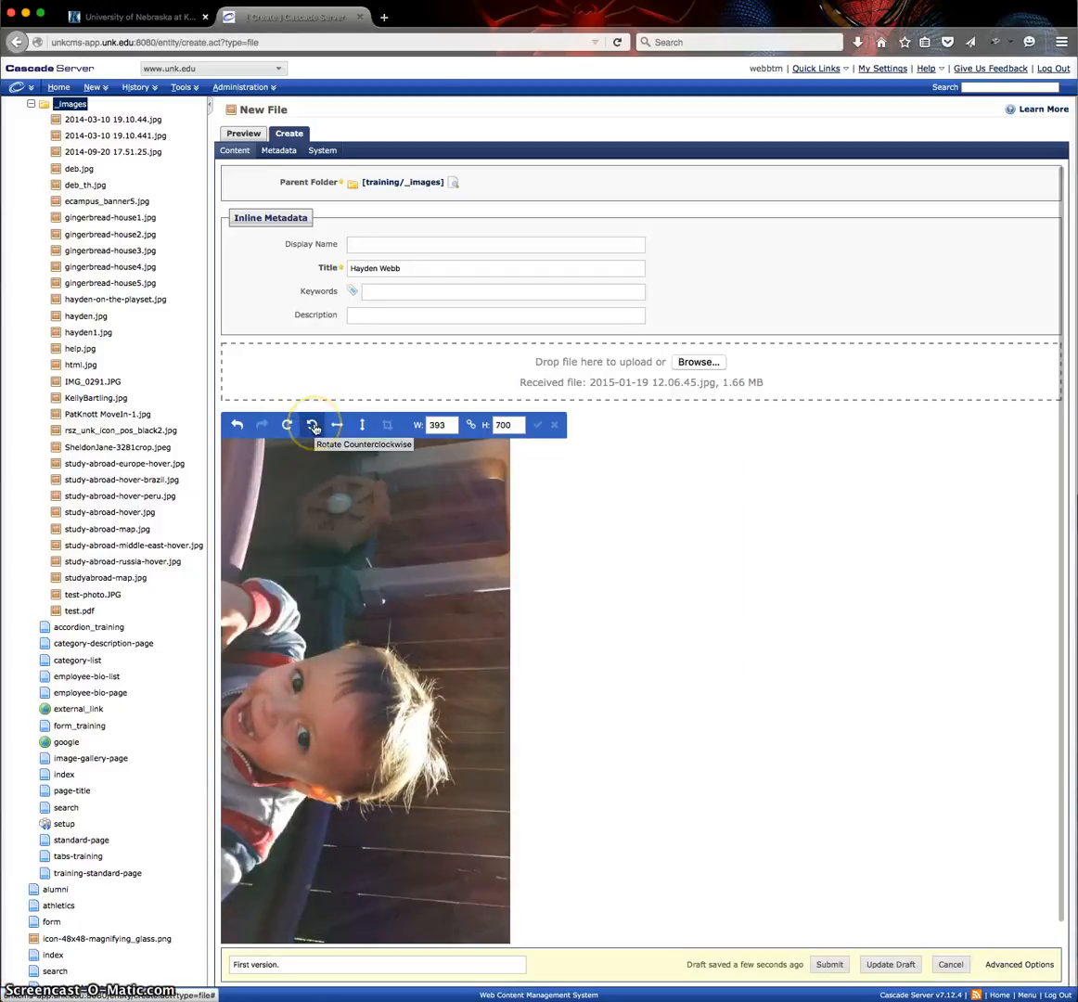
click(313, 426)
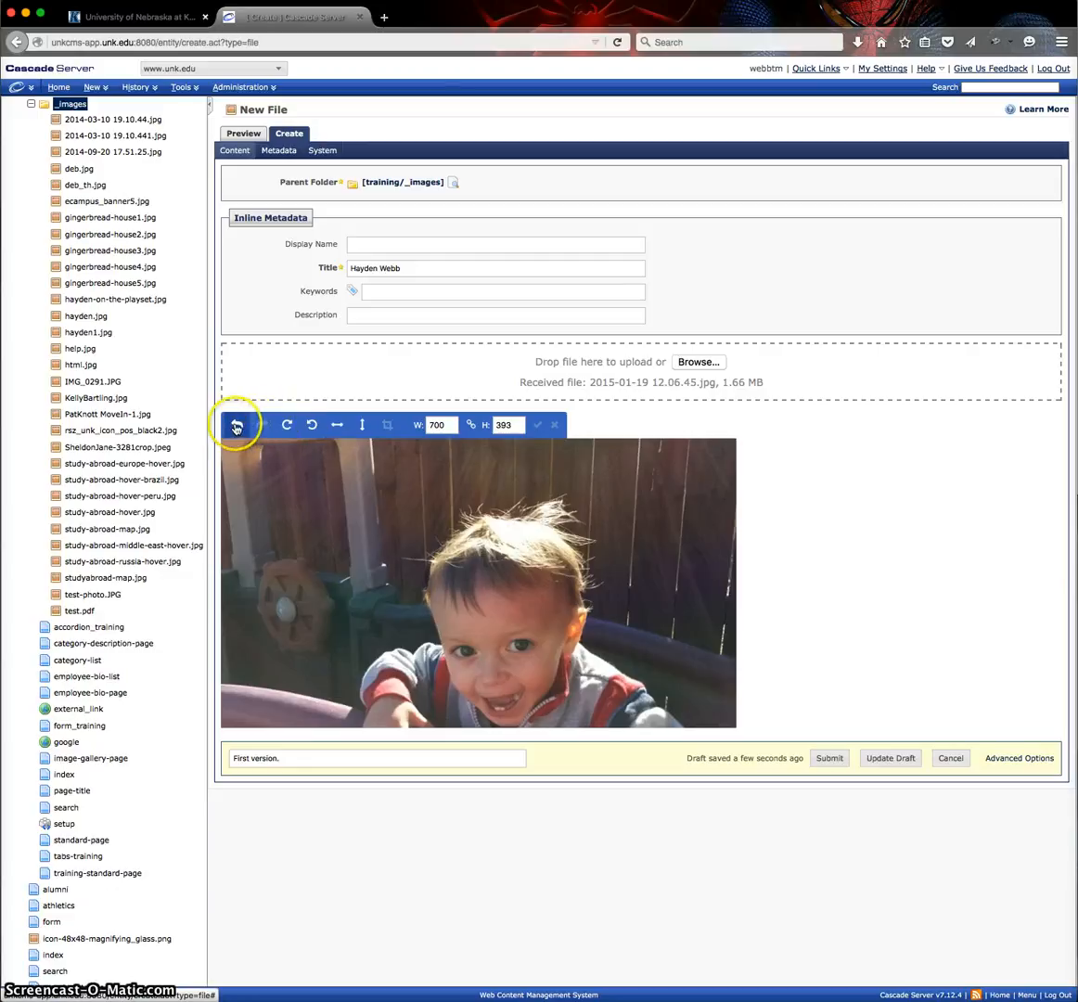
click(338, 428)
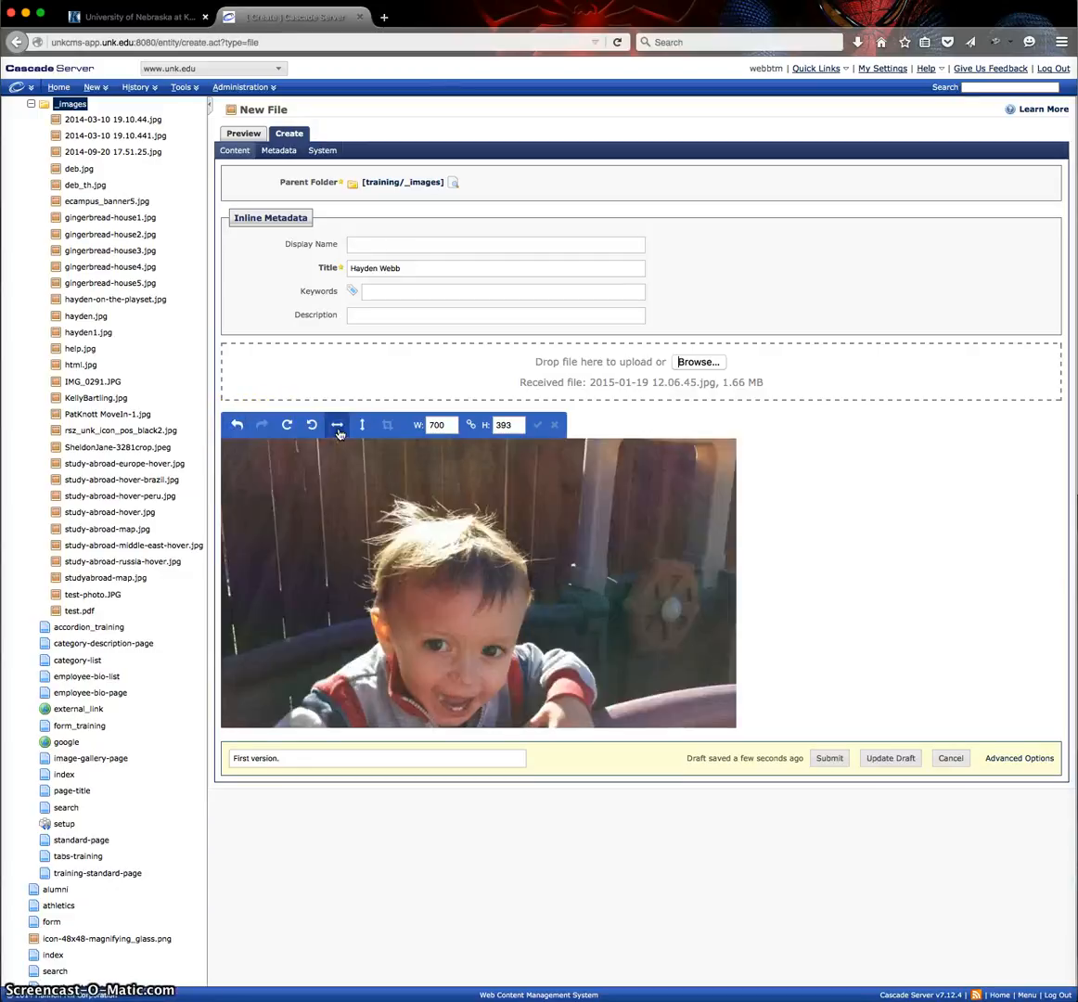
click(338, 429)
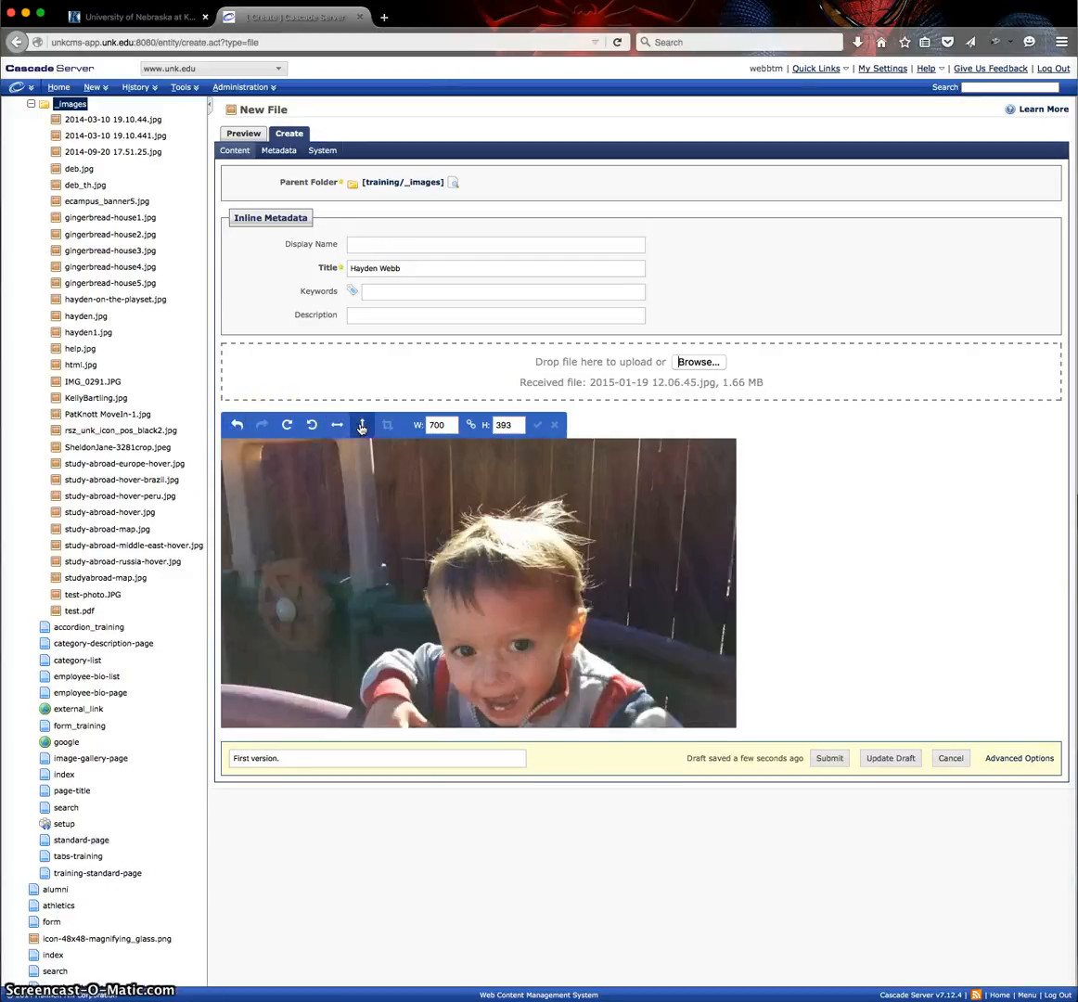
click(362, 426)
click(361, 428)
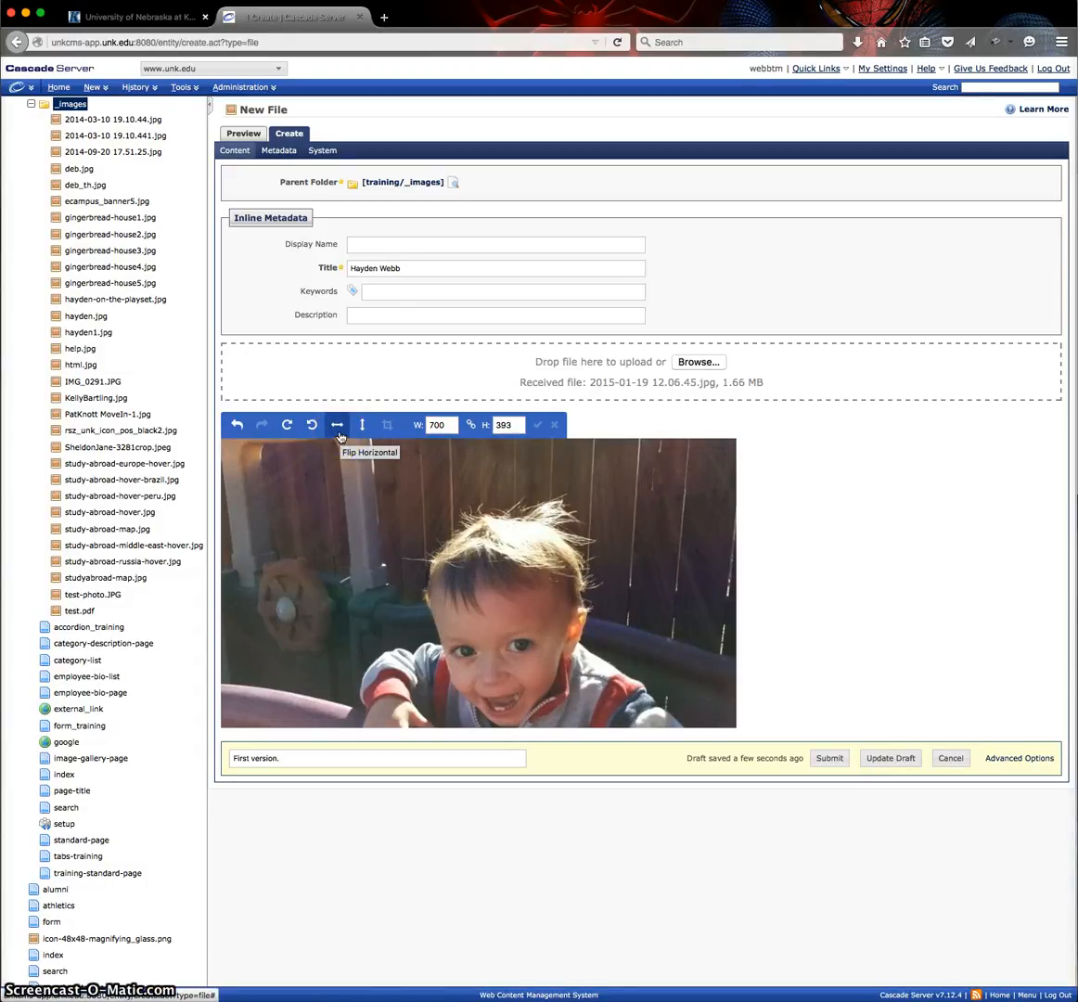
click(339, 435)
click(362, 429)
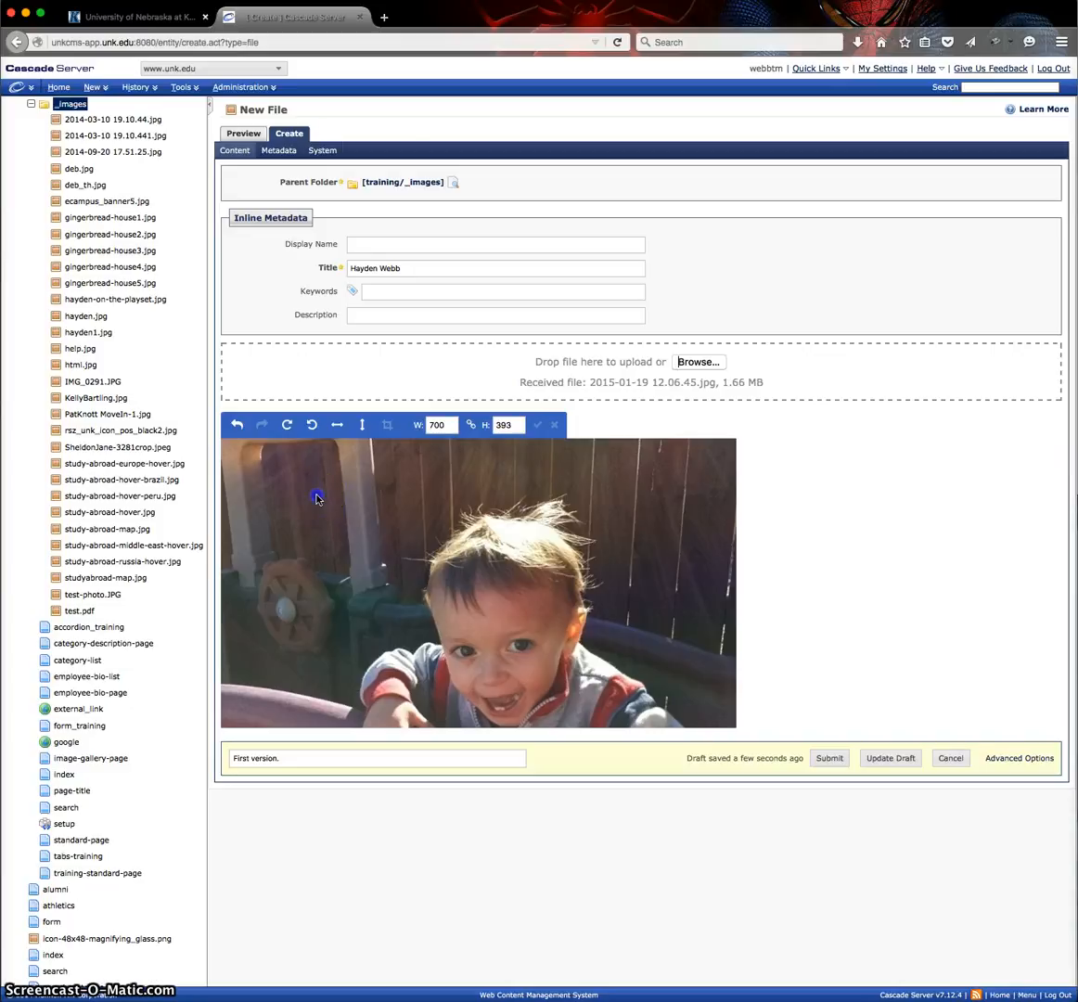
Crop the photo around the child to about 513 × 321 px and submit the new file.
drag(317, 495, 696, 745)
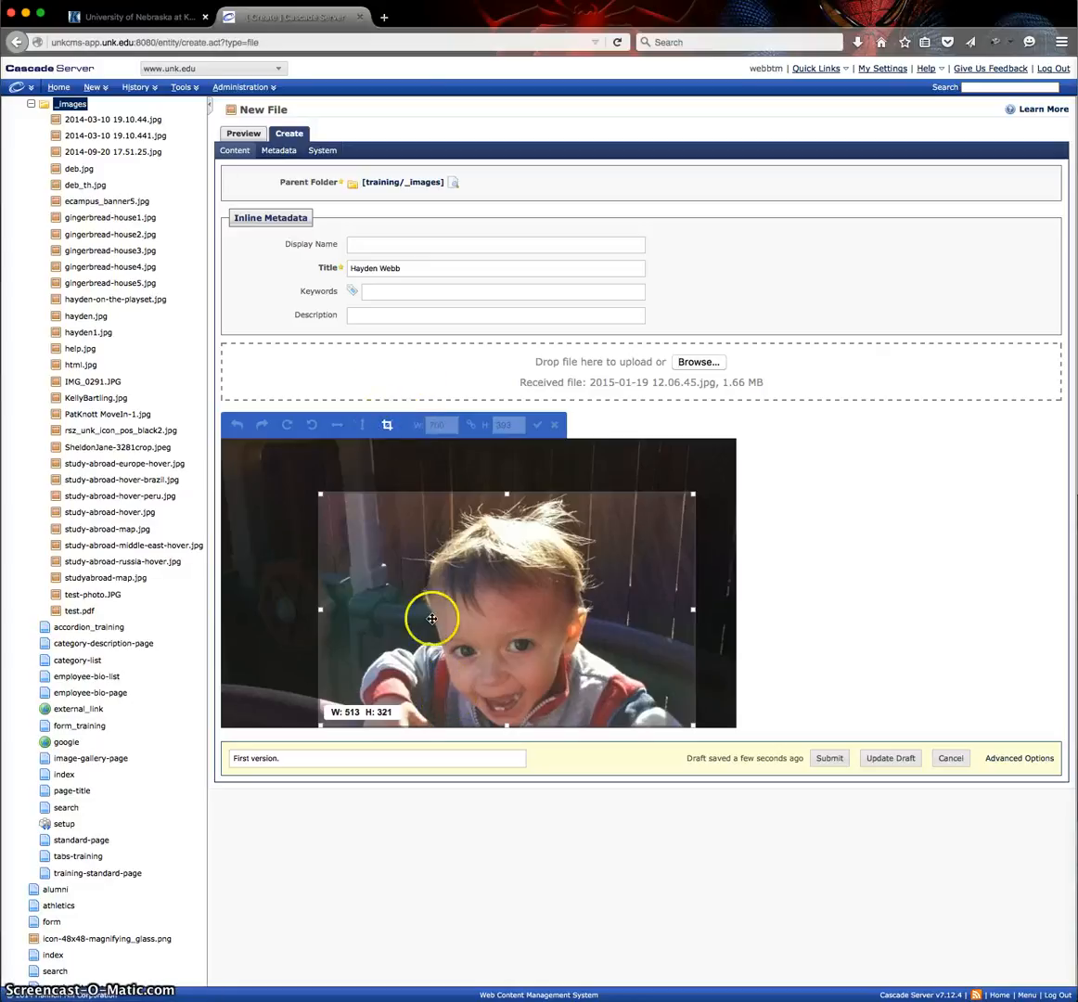
click(388, 427)
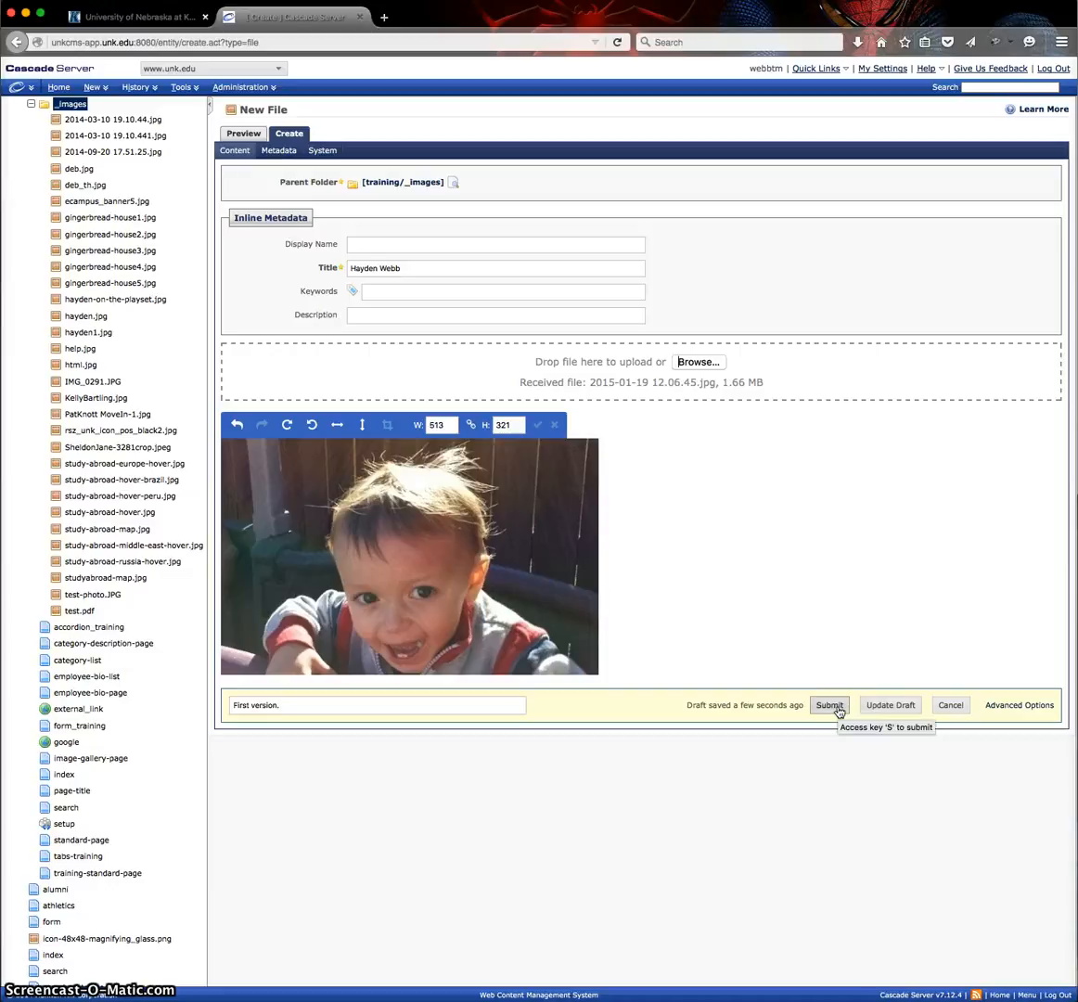
click(837, 709)
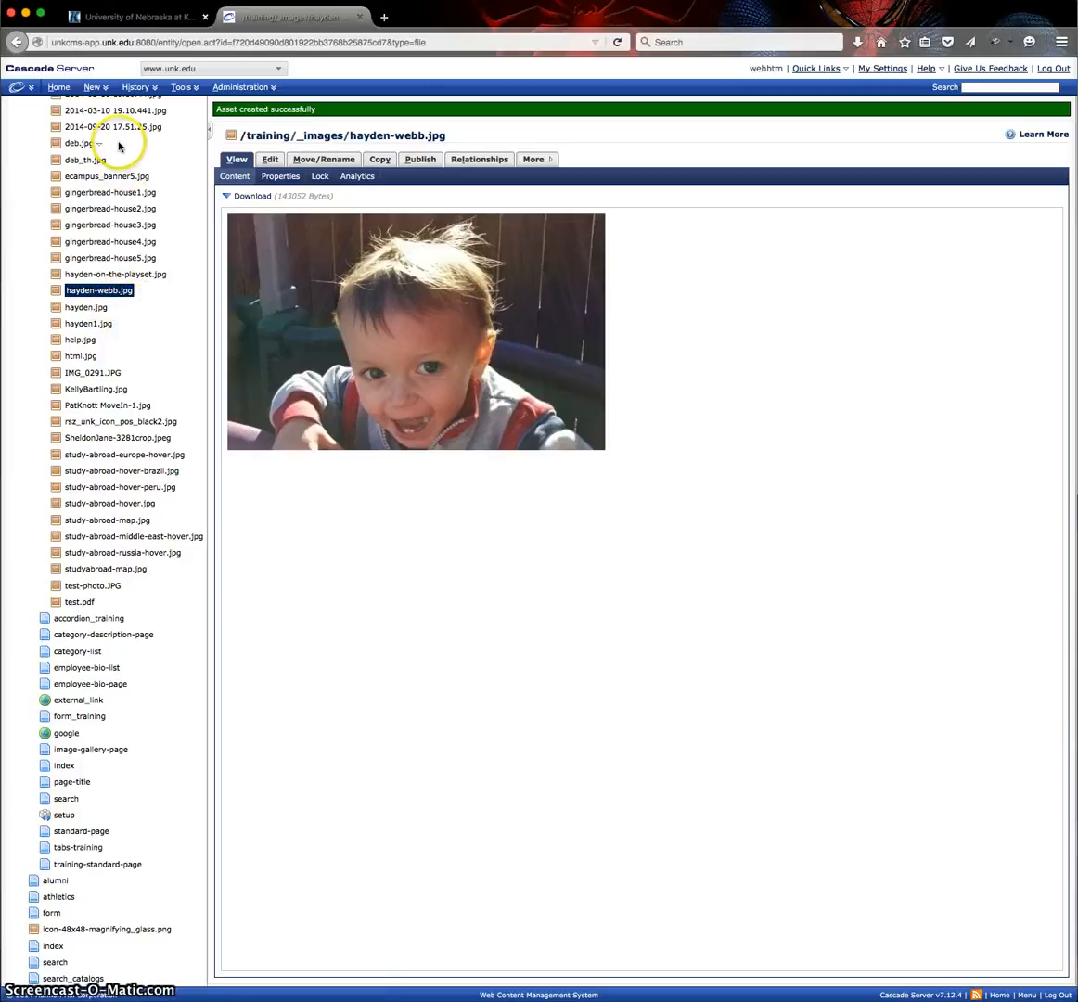
Open the newly created image asset for editing and replace its picture with 2015-07-29 20.08.54.jpg from the Pictures folder.
click(101, 291)
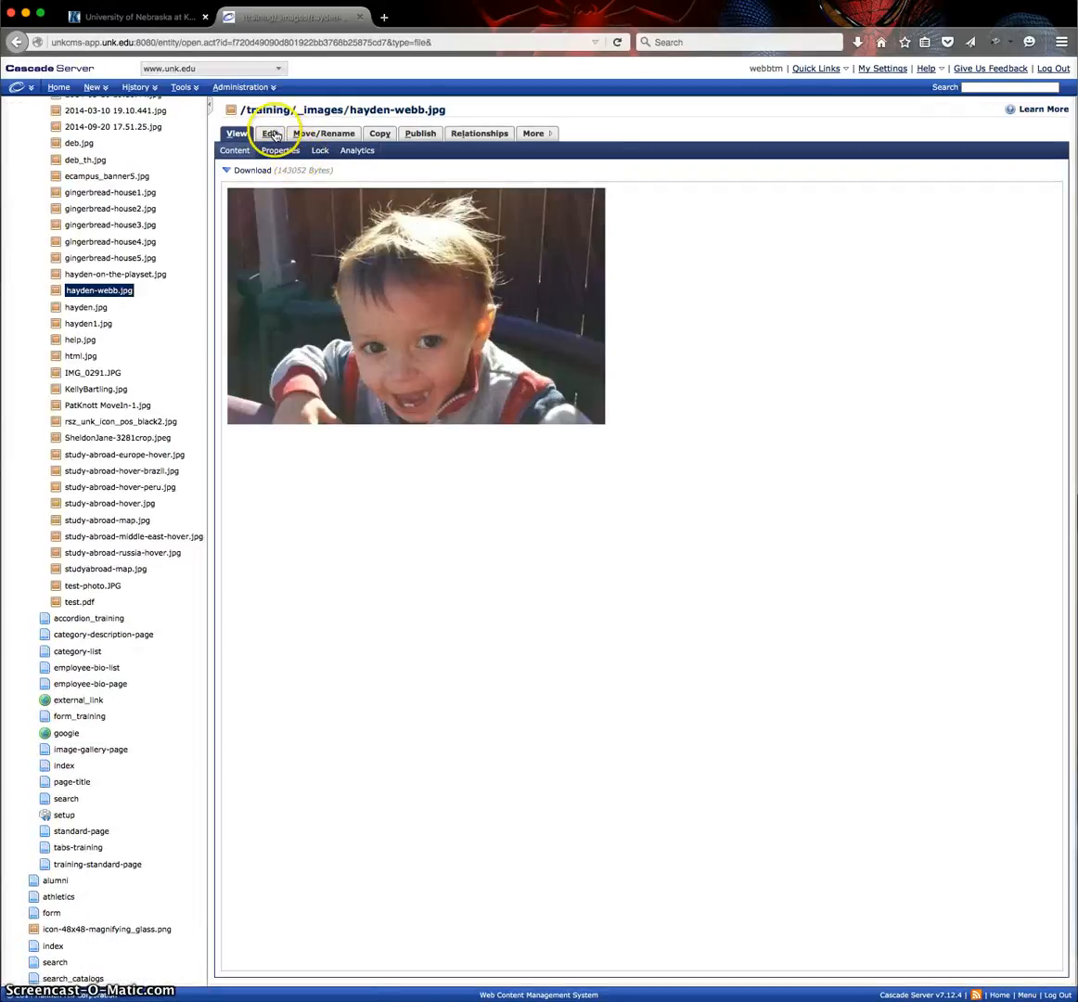
click(275, 135)
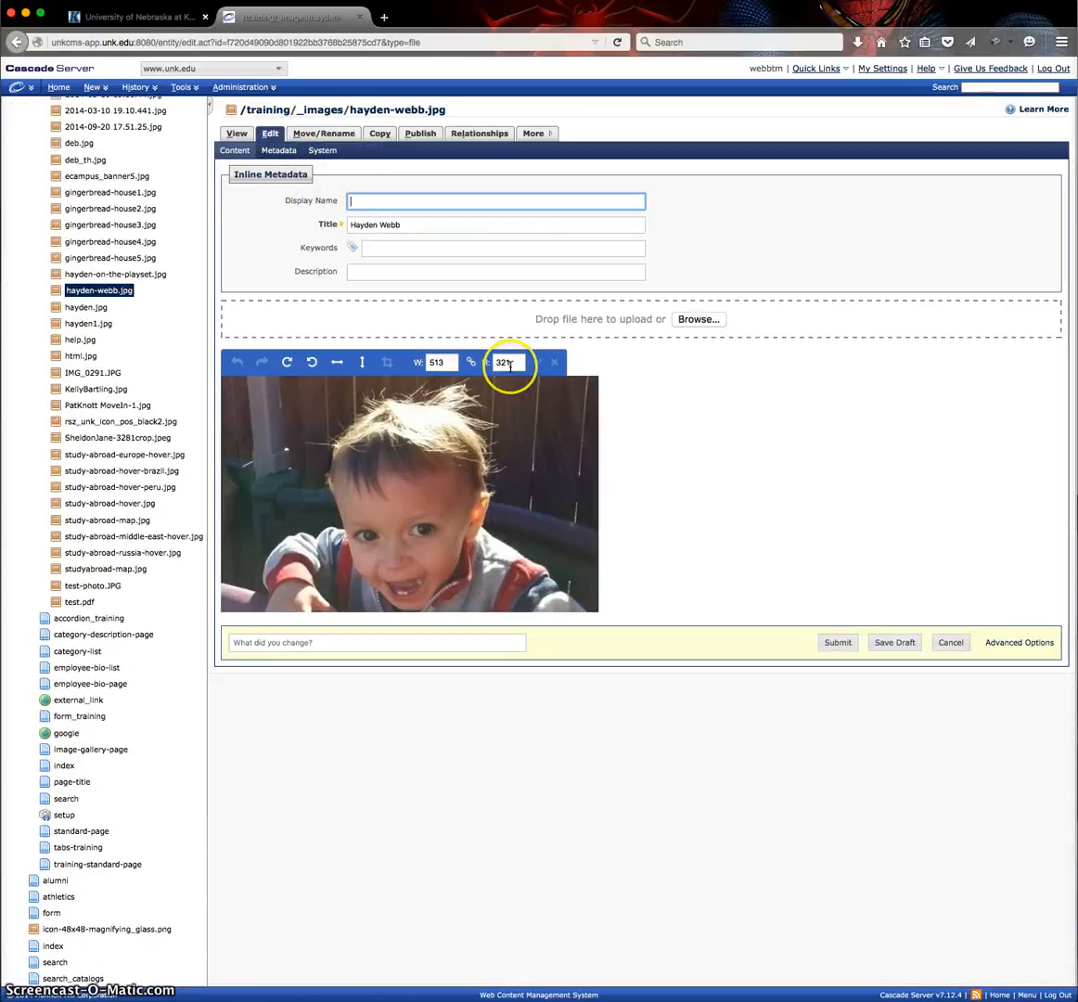
click(698, 321)
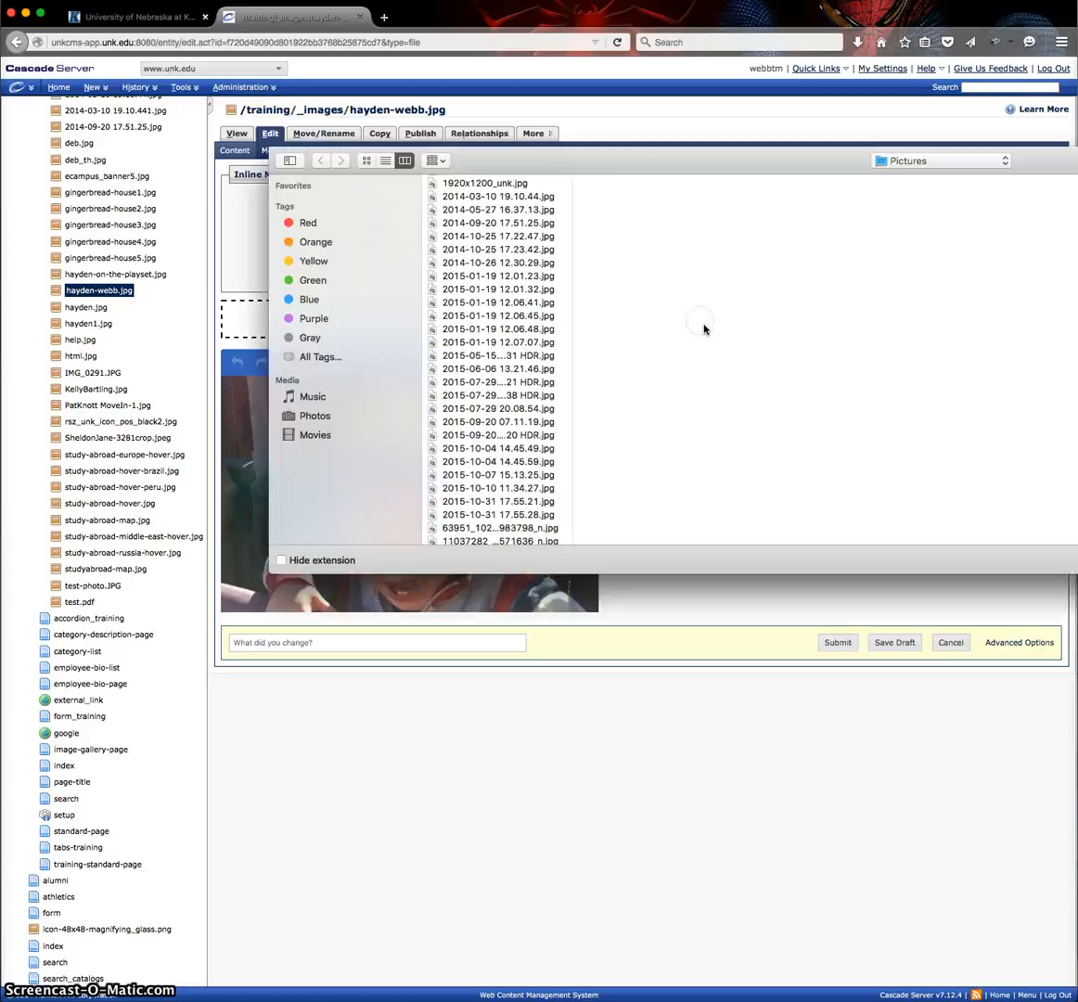
click(568, 408)
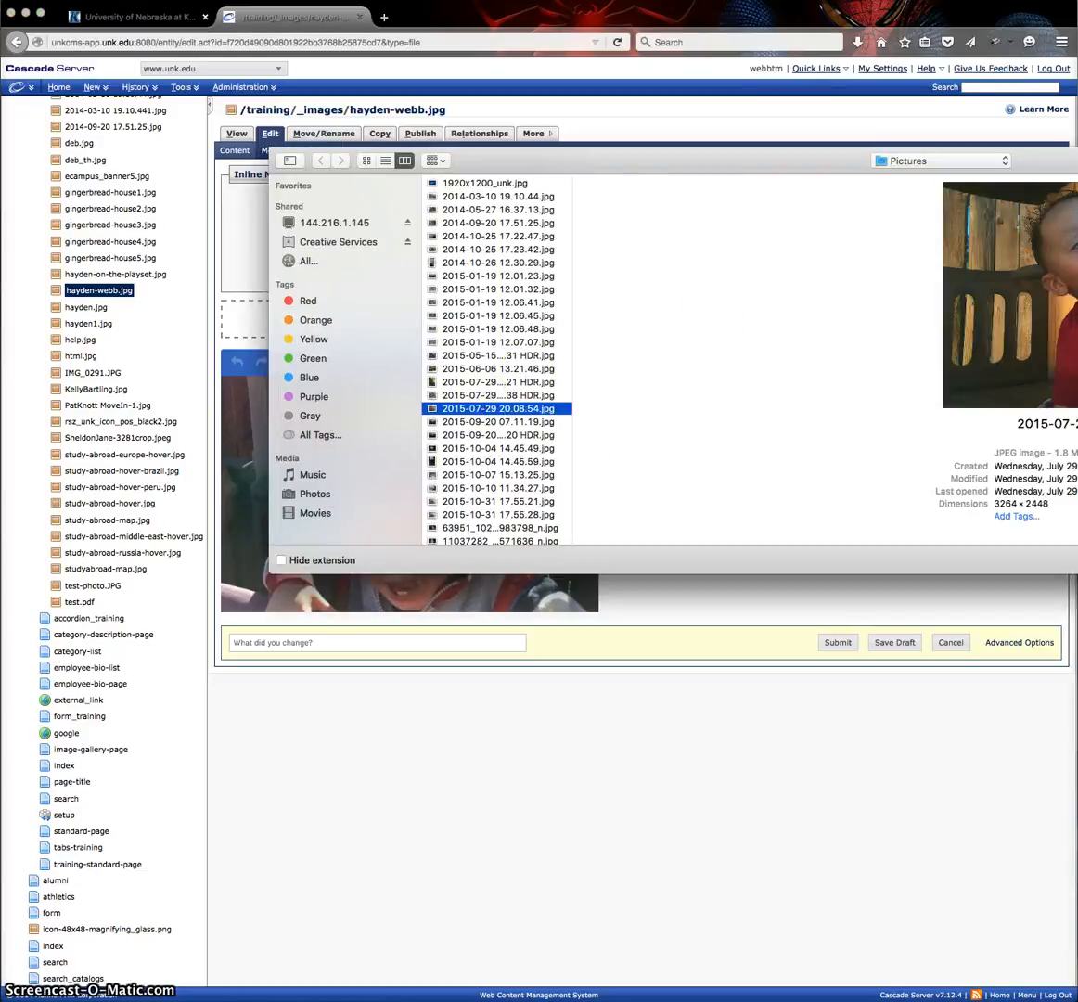
click(992, 605)
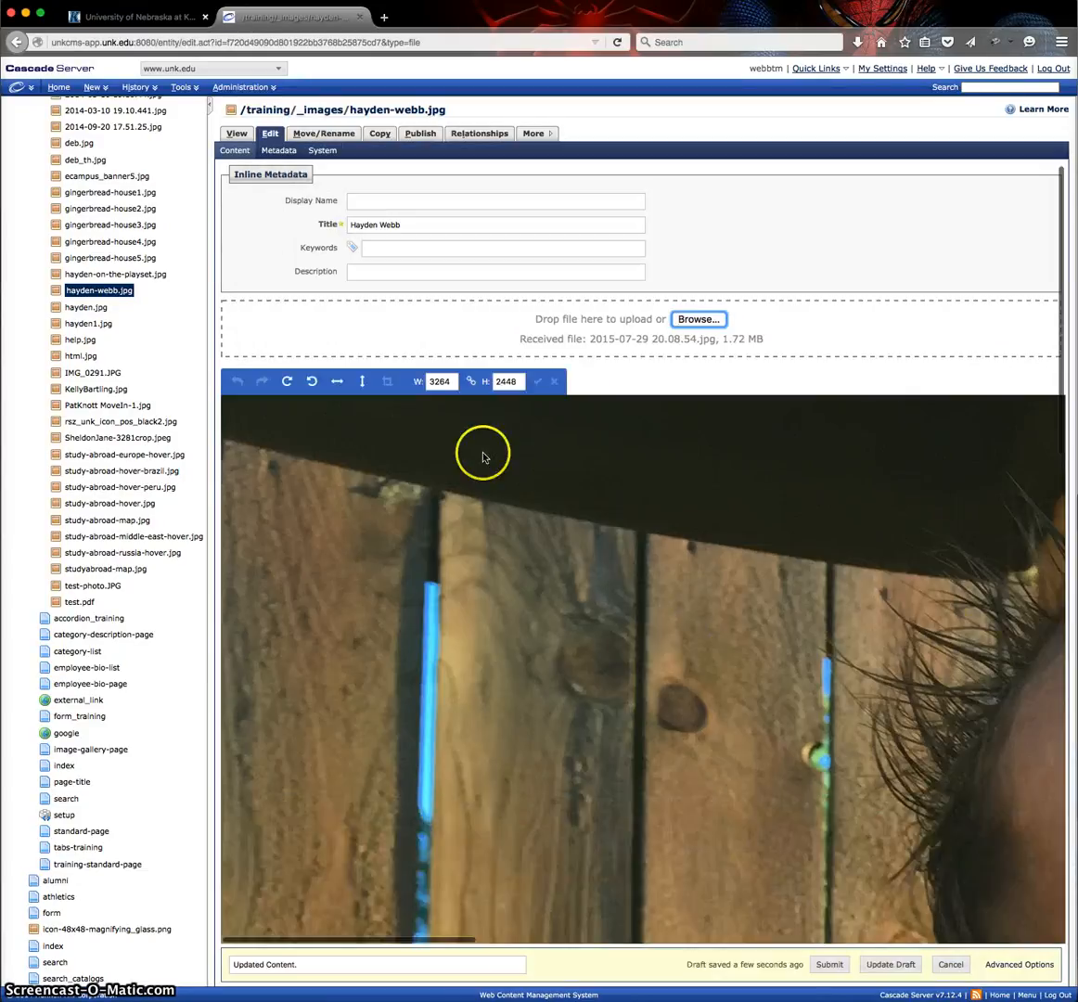
Resize the replacement photo to a width of 700 px, apply the size, and submit the edited asset.
double_click(440, 380)
text(700)
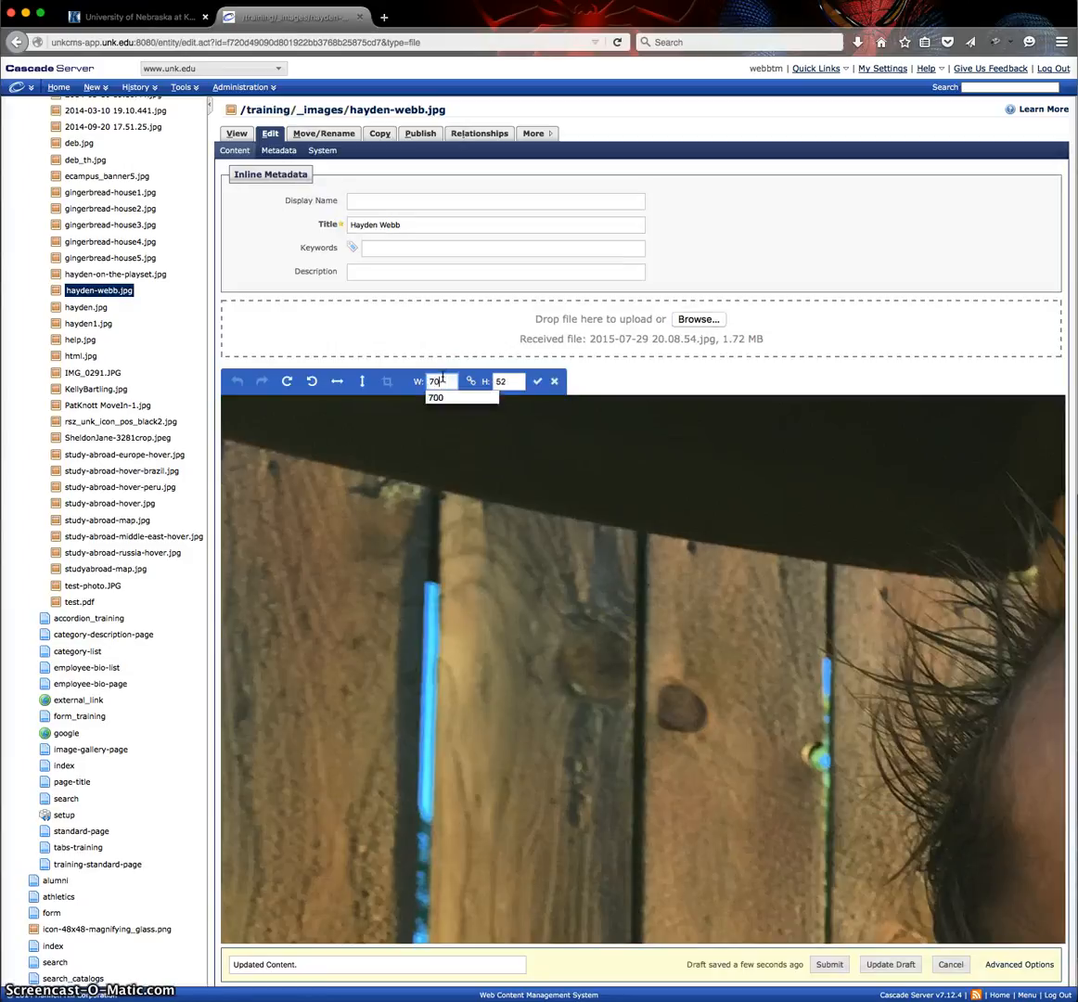
click(555, 380)
click(566, 424)
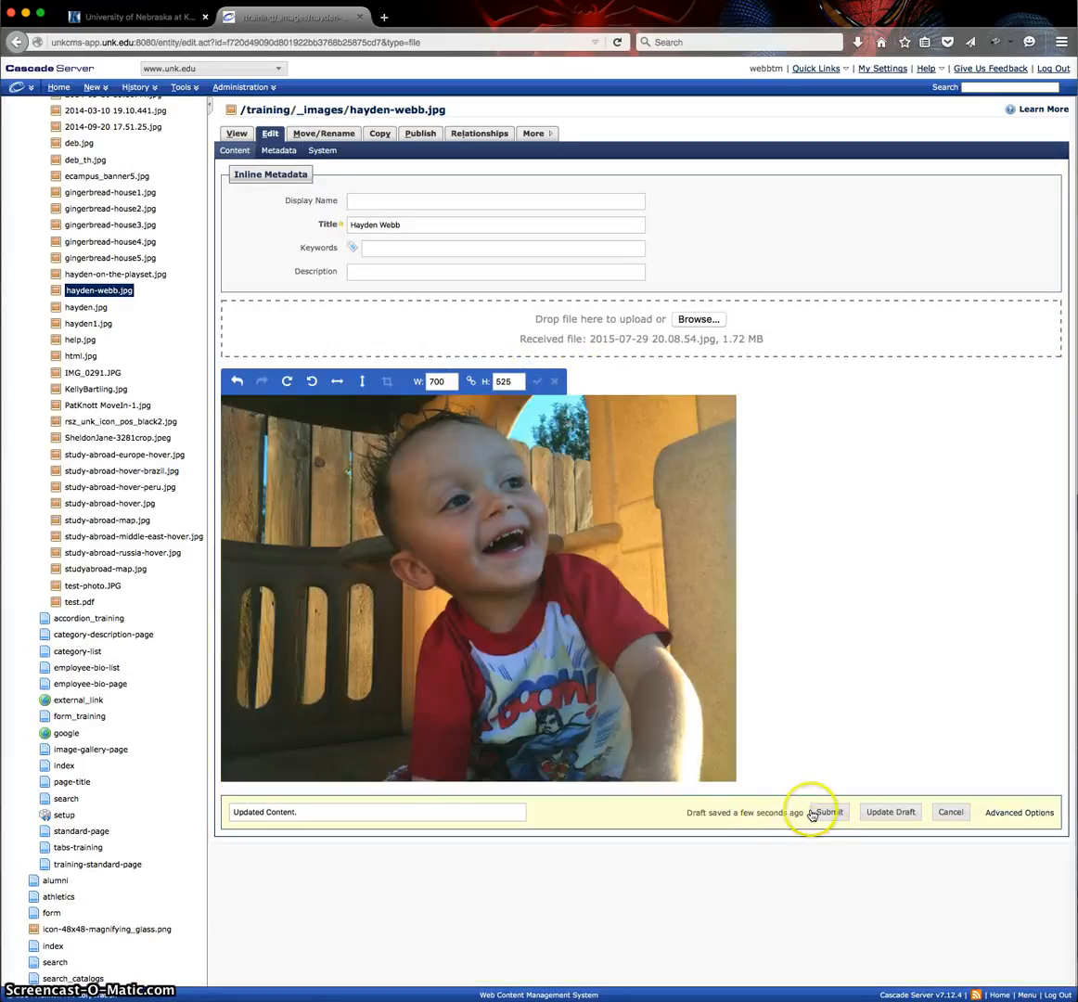
click(820, 813)
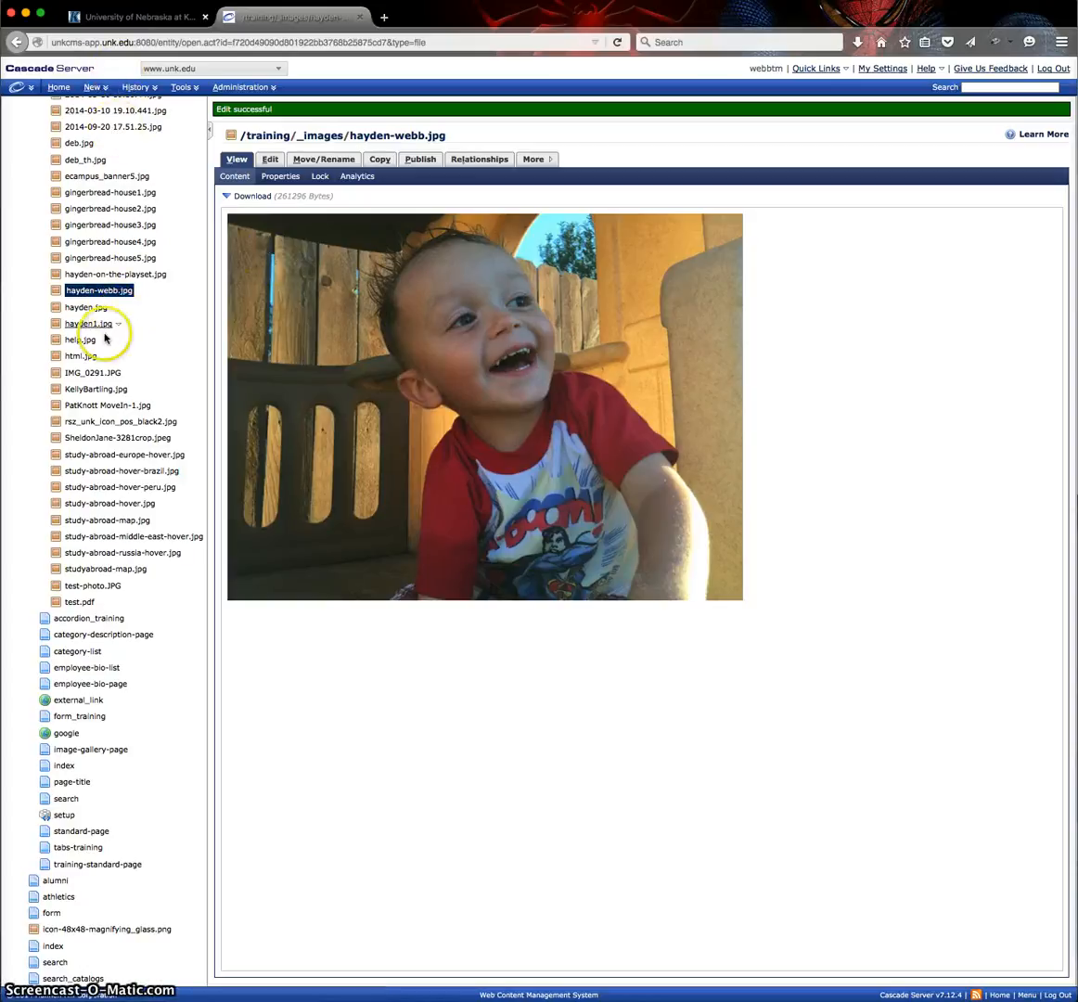
Open the training/_files folder and start a new File asset there from the Default asset types.
scroll(104, 344, up, 5)
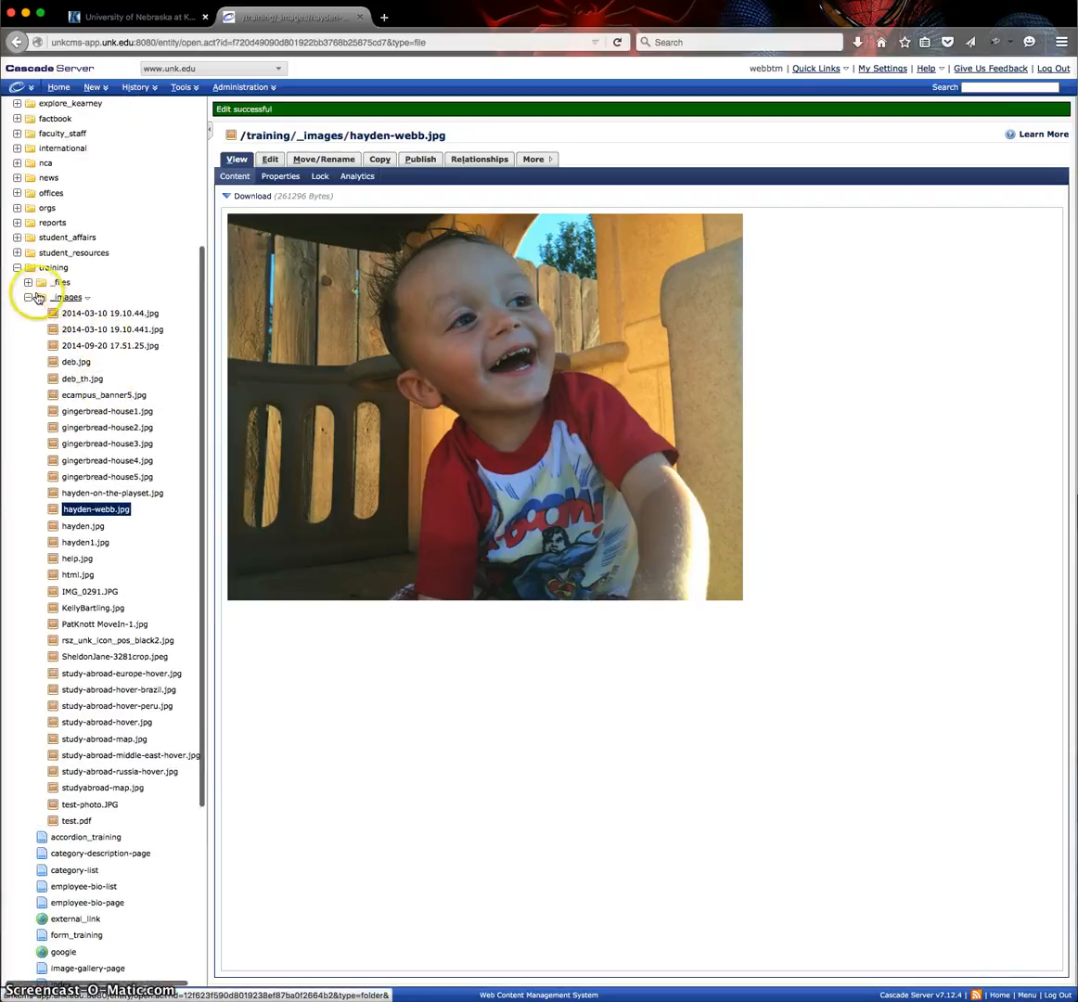
click(58, 282)
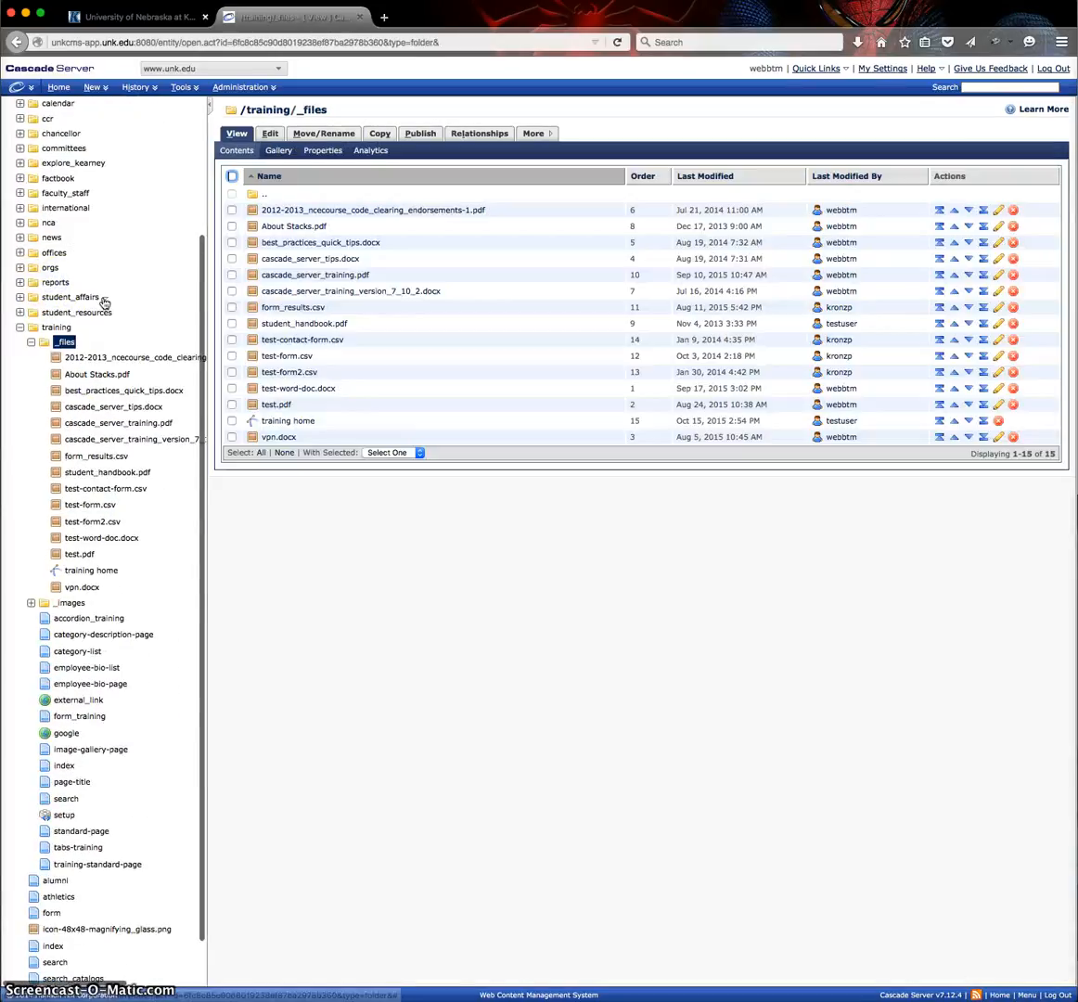
click(96, 89)
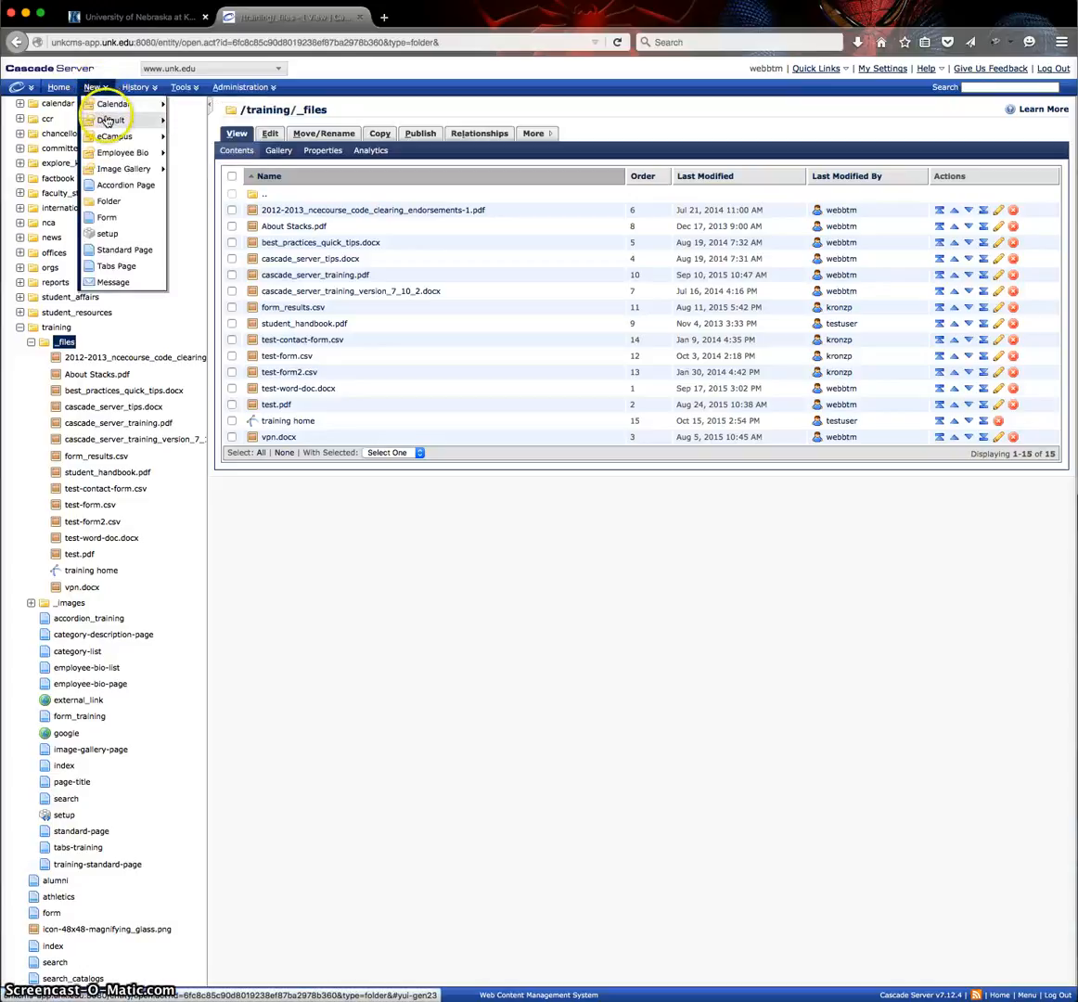
mouse_move(130, 120)
click(197, 156)
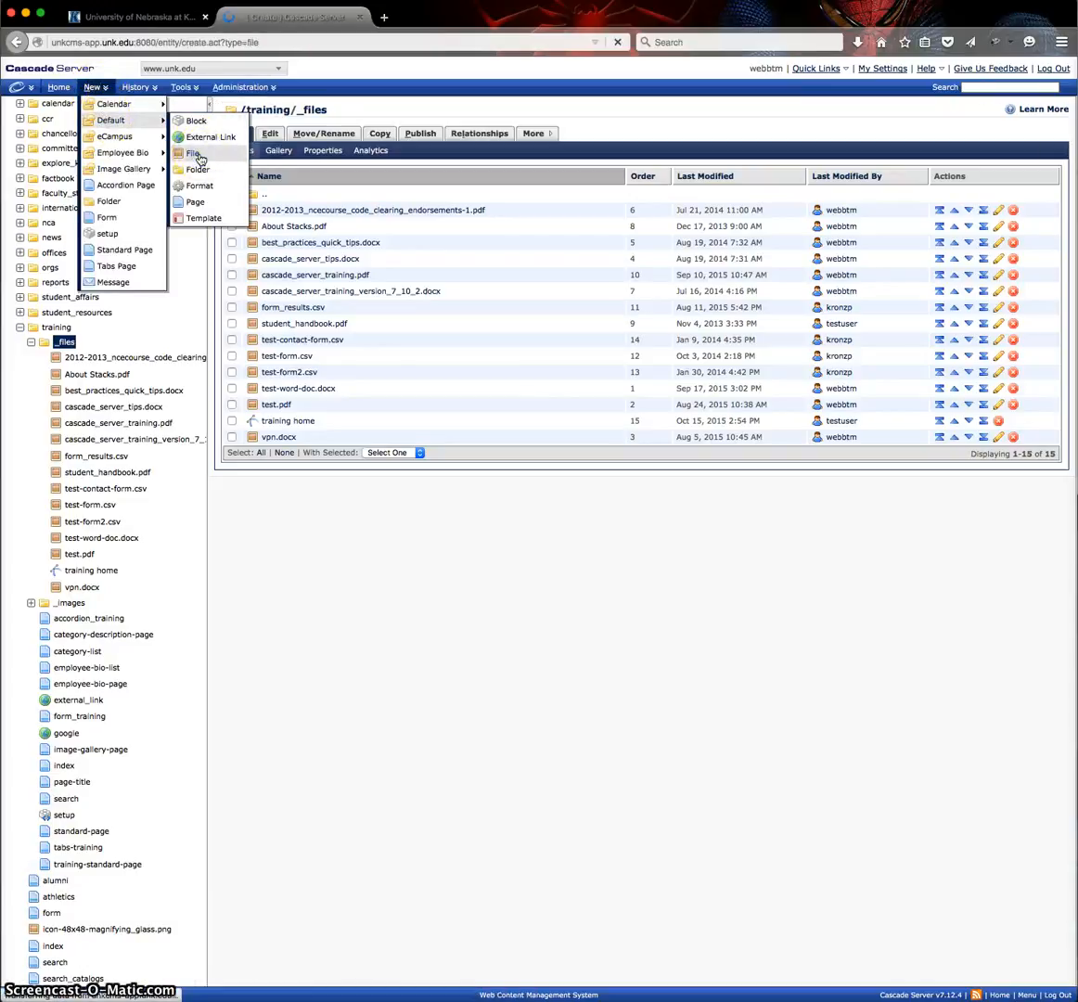
Choose PersonalPHA.pdf from the Desktop folder as the upload for the new file.
click(697, 362)
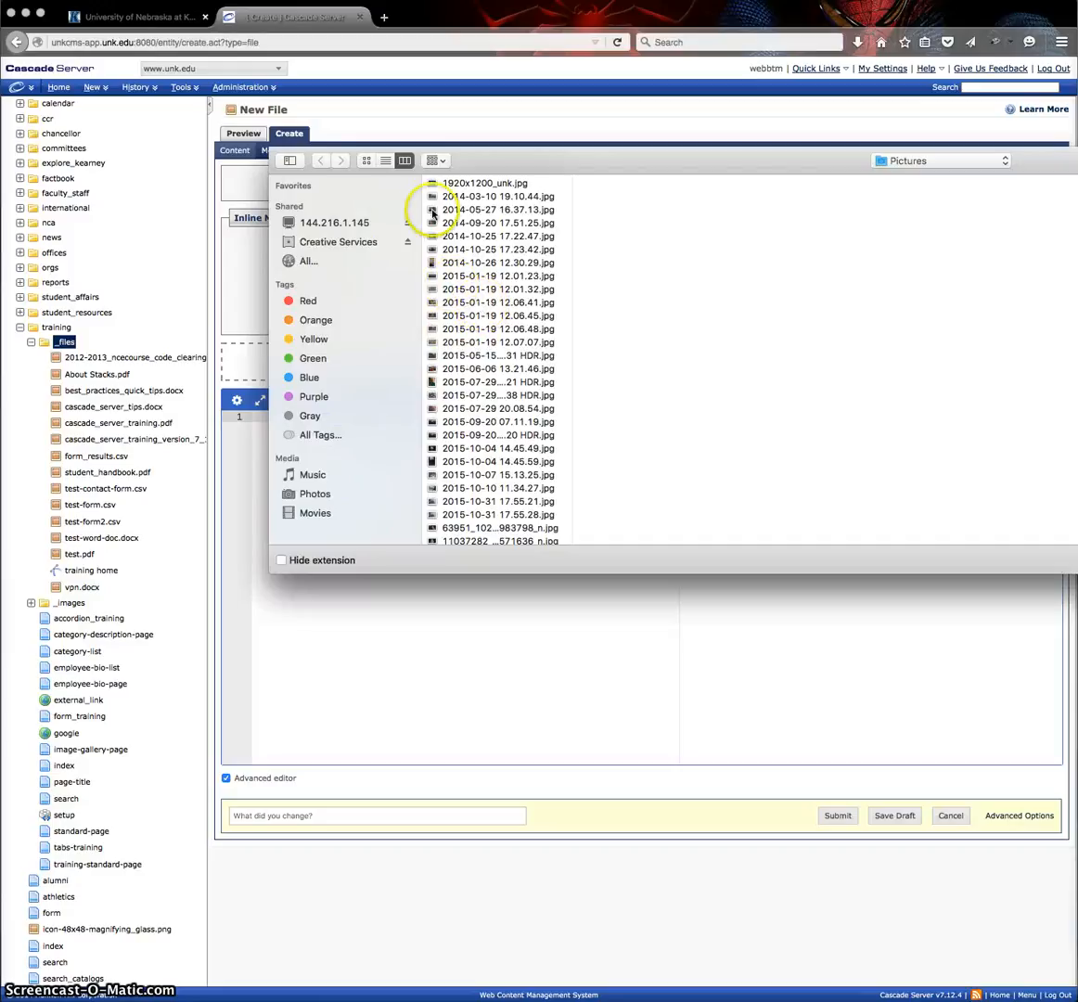
click(995, 162)
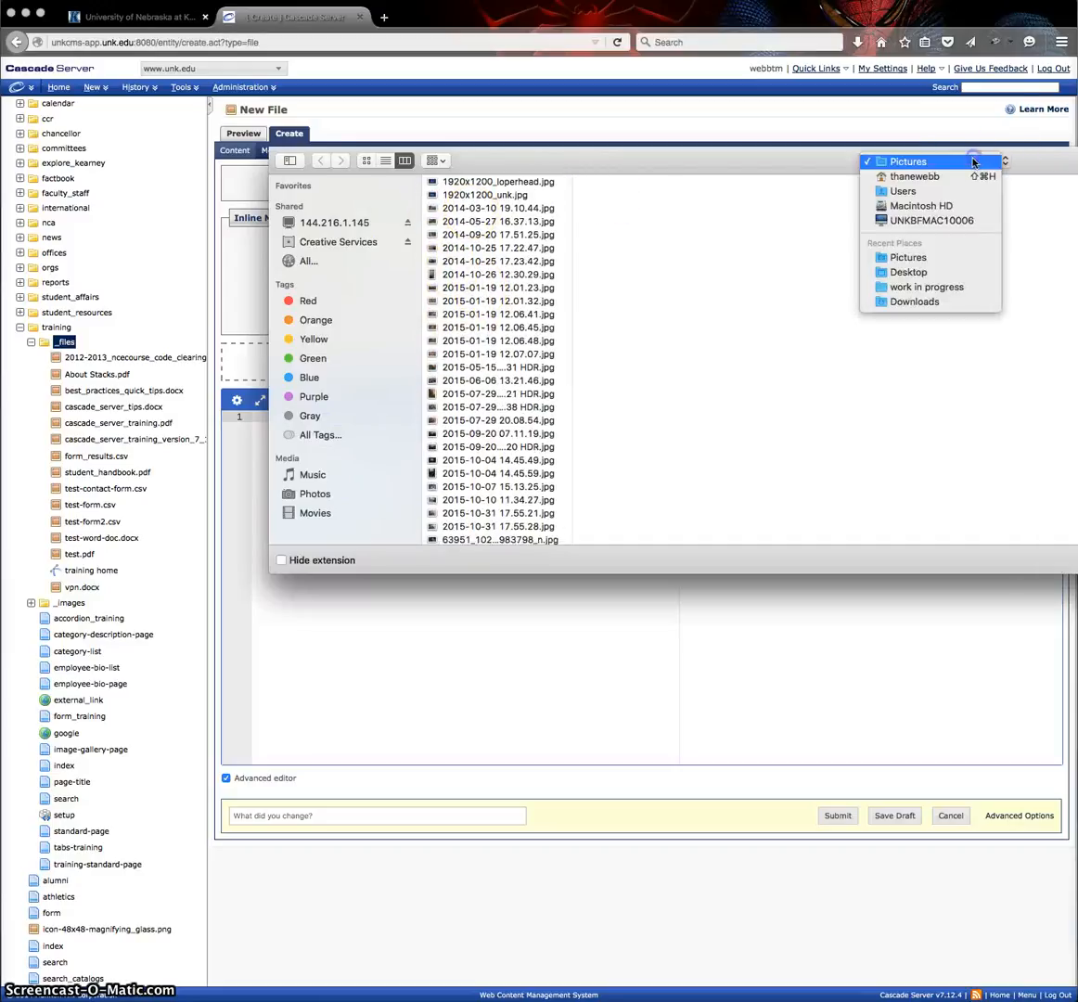
click(911, 302)
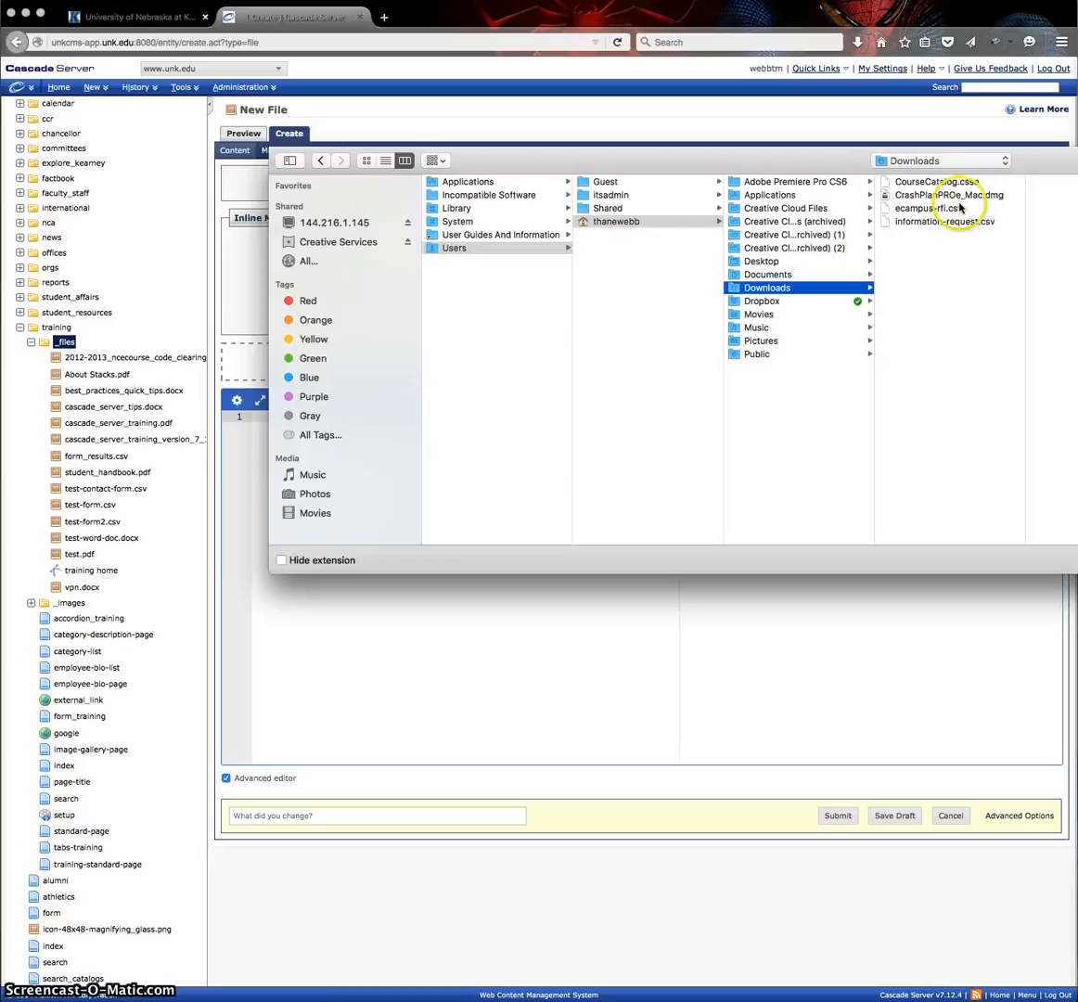
click(775, 262)
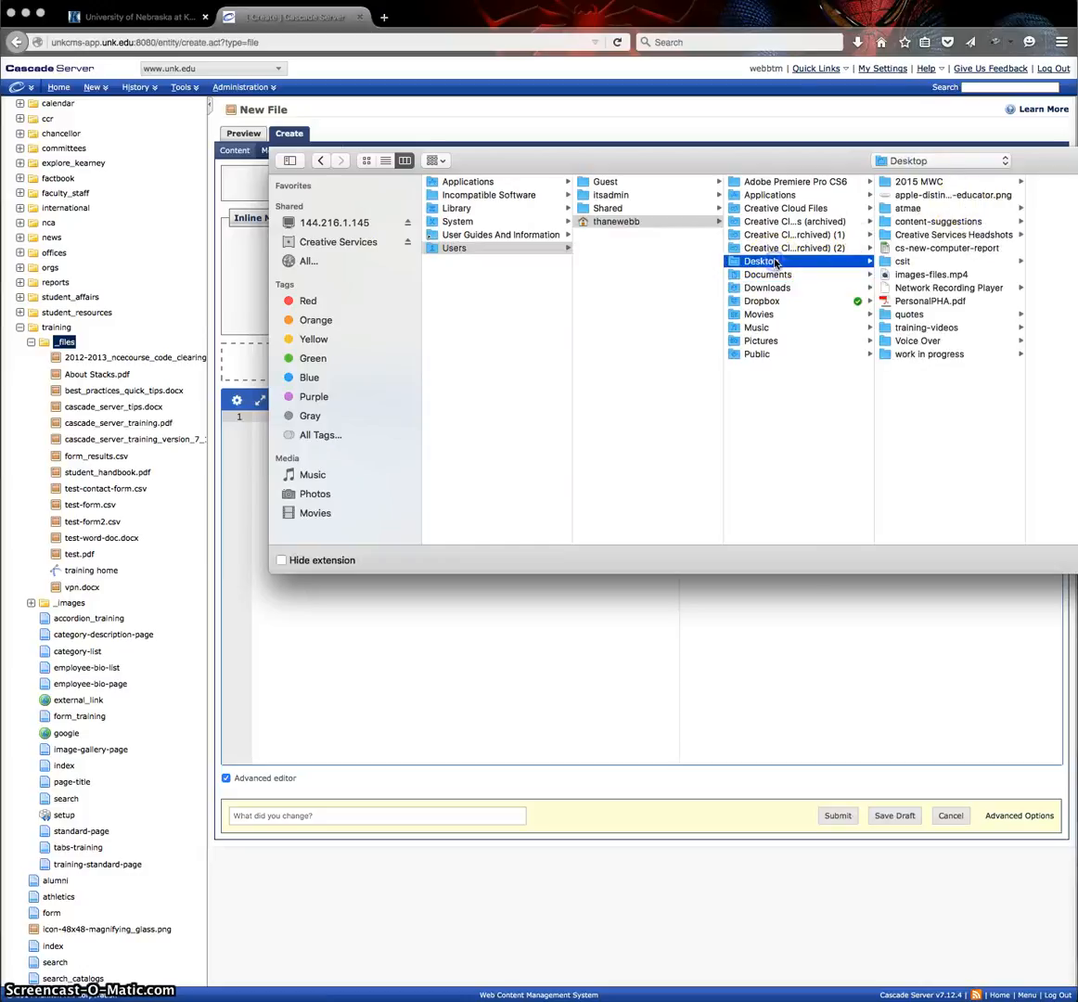
click(927, 301)
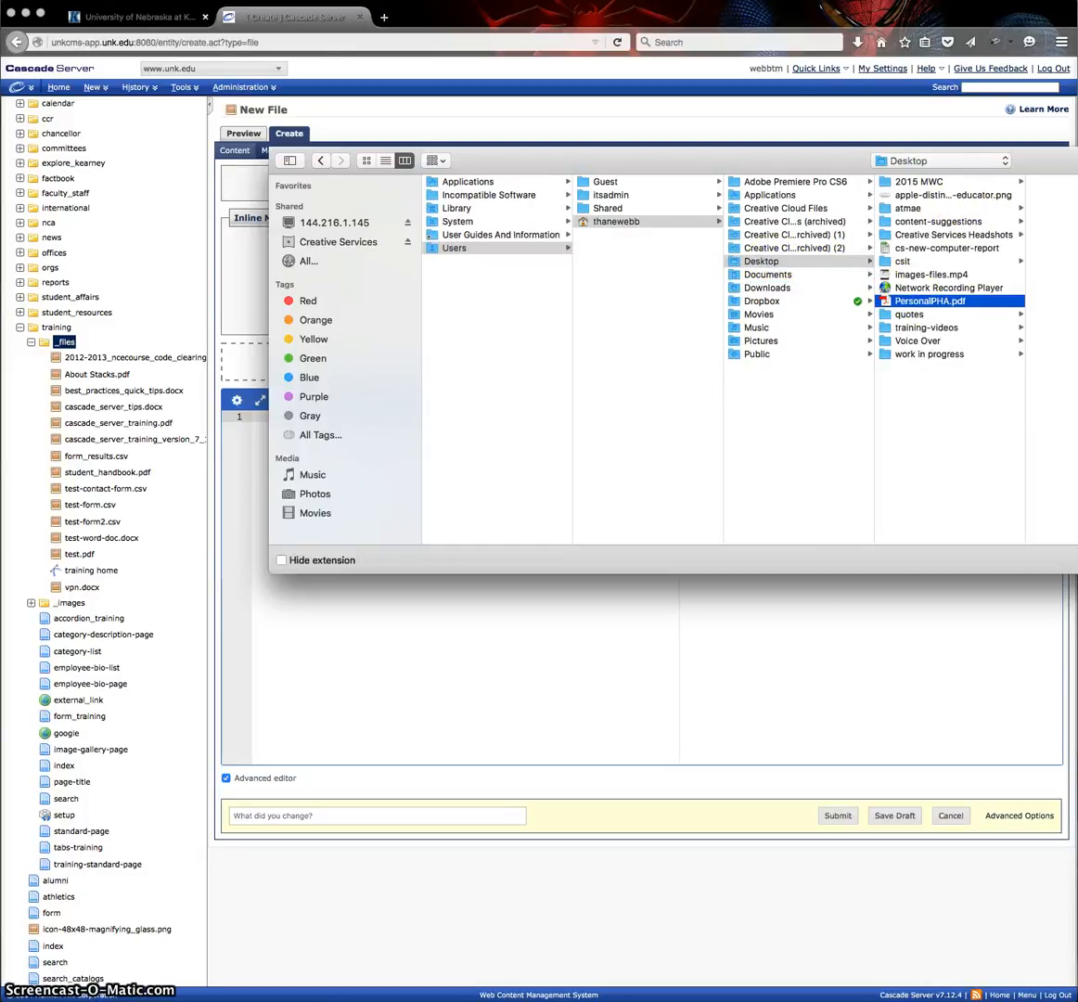
key(Return)
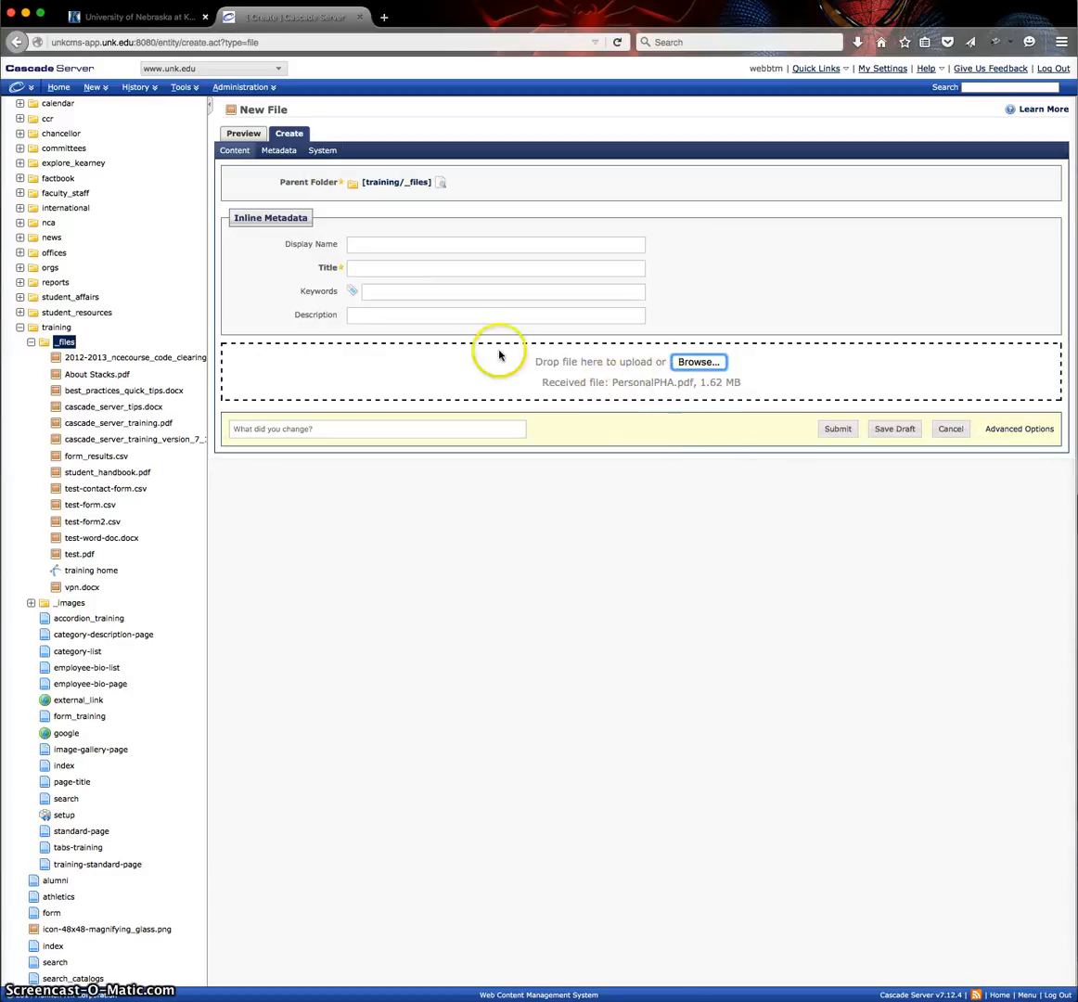
Set the new file's title to "Test Document" and submit it.
click(379, 266)
text(t)
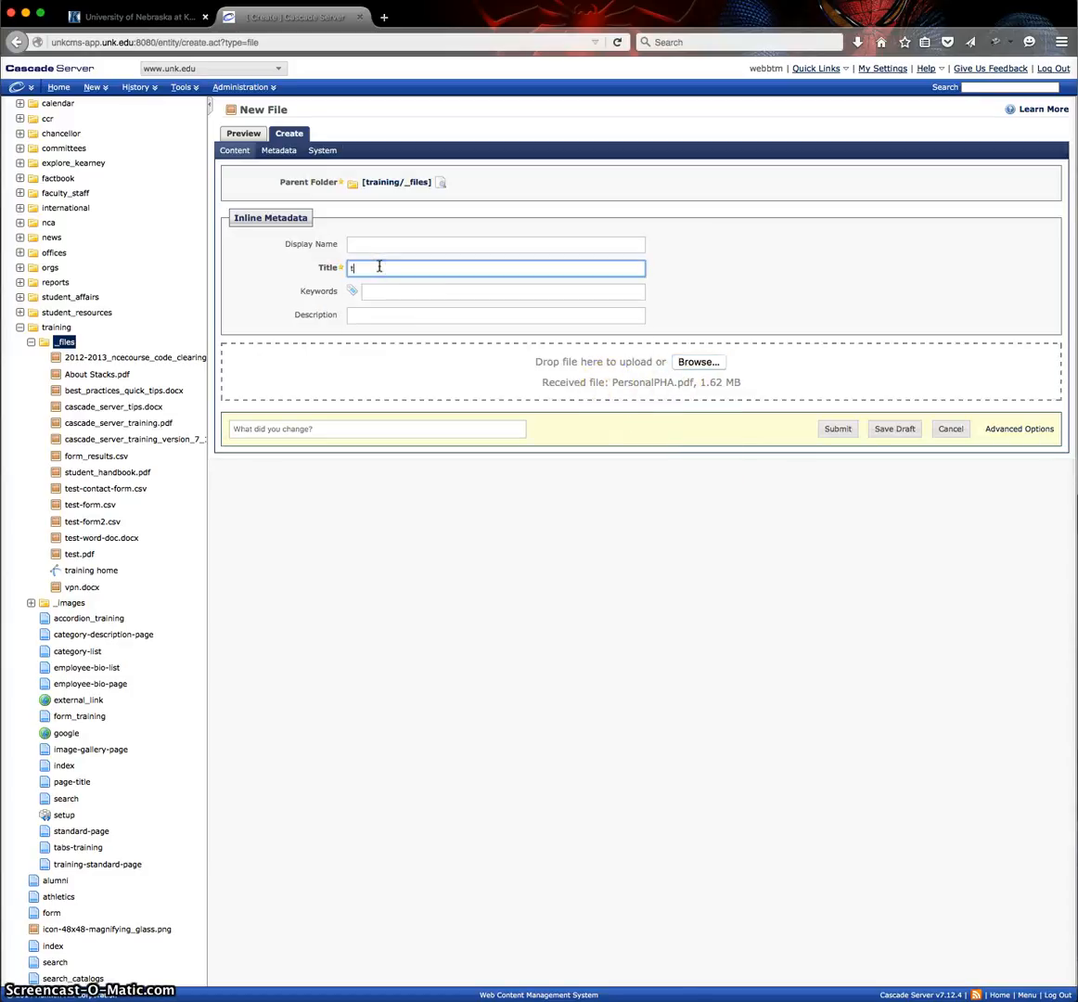
text(est-p)
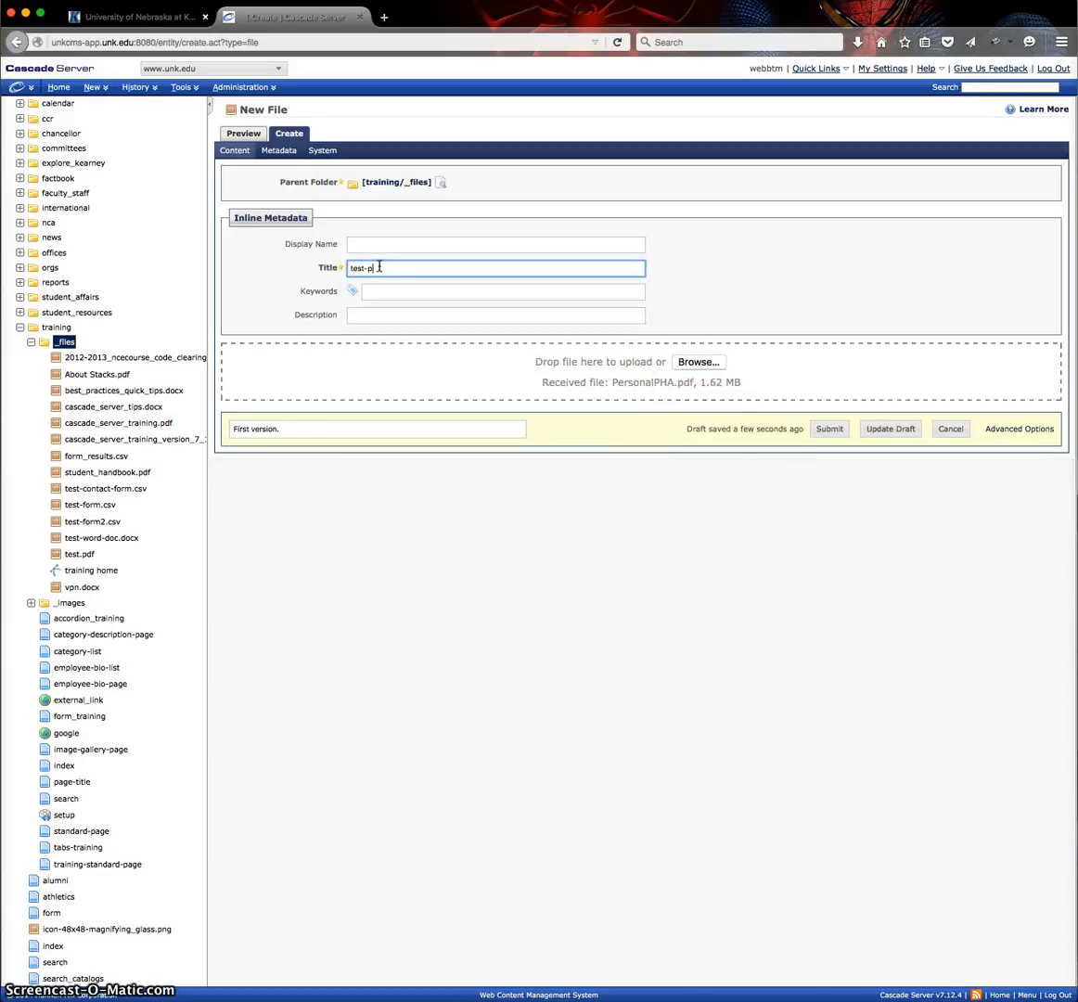
key(BackSpace)
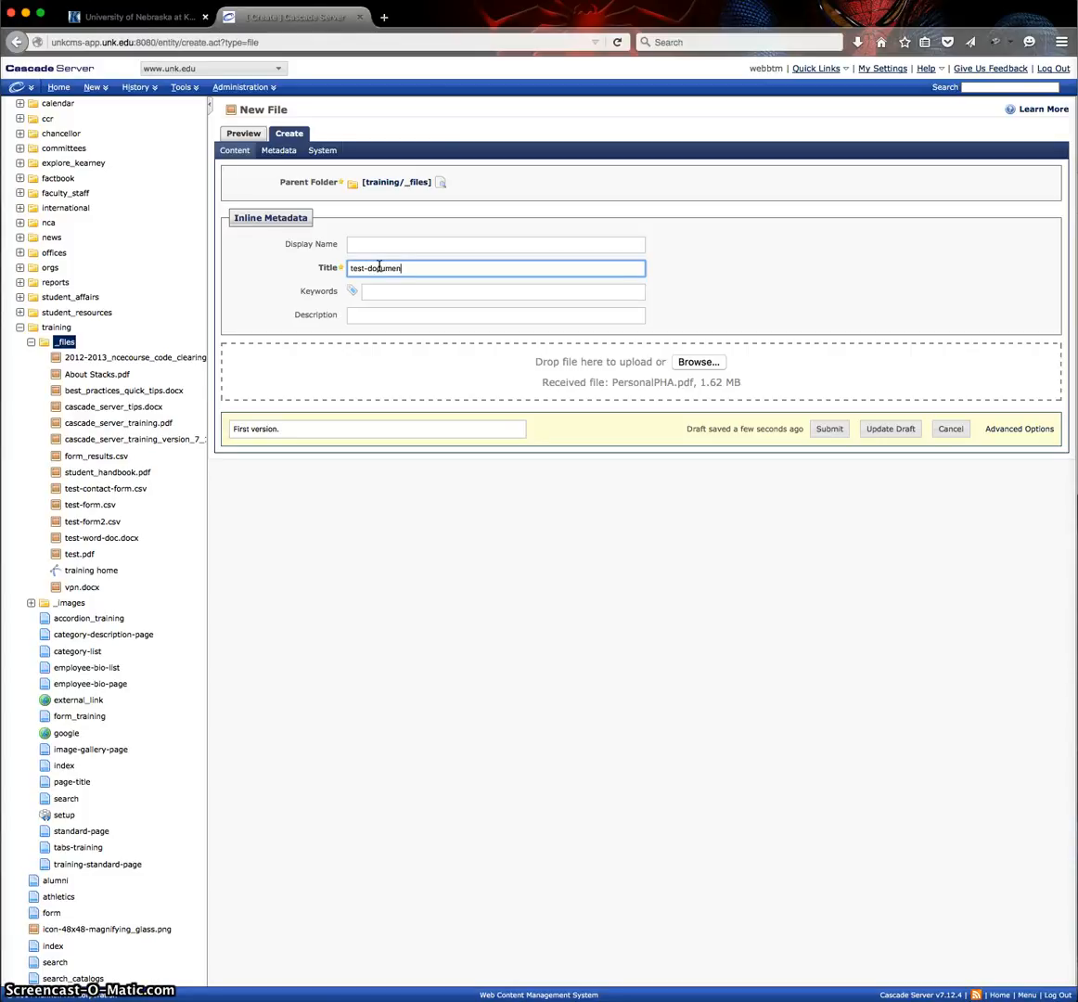
text(doc)
key(BackSpace)
key(BackSpace)
key(BackSpace)
key(BackSpace)
key(BackSpace)
key(BackSpace)
key(BackSpace)
key(BackSpace)
text(Test Do)
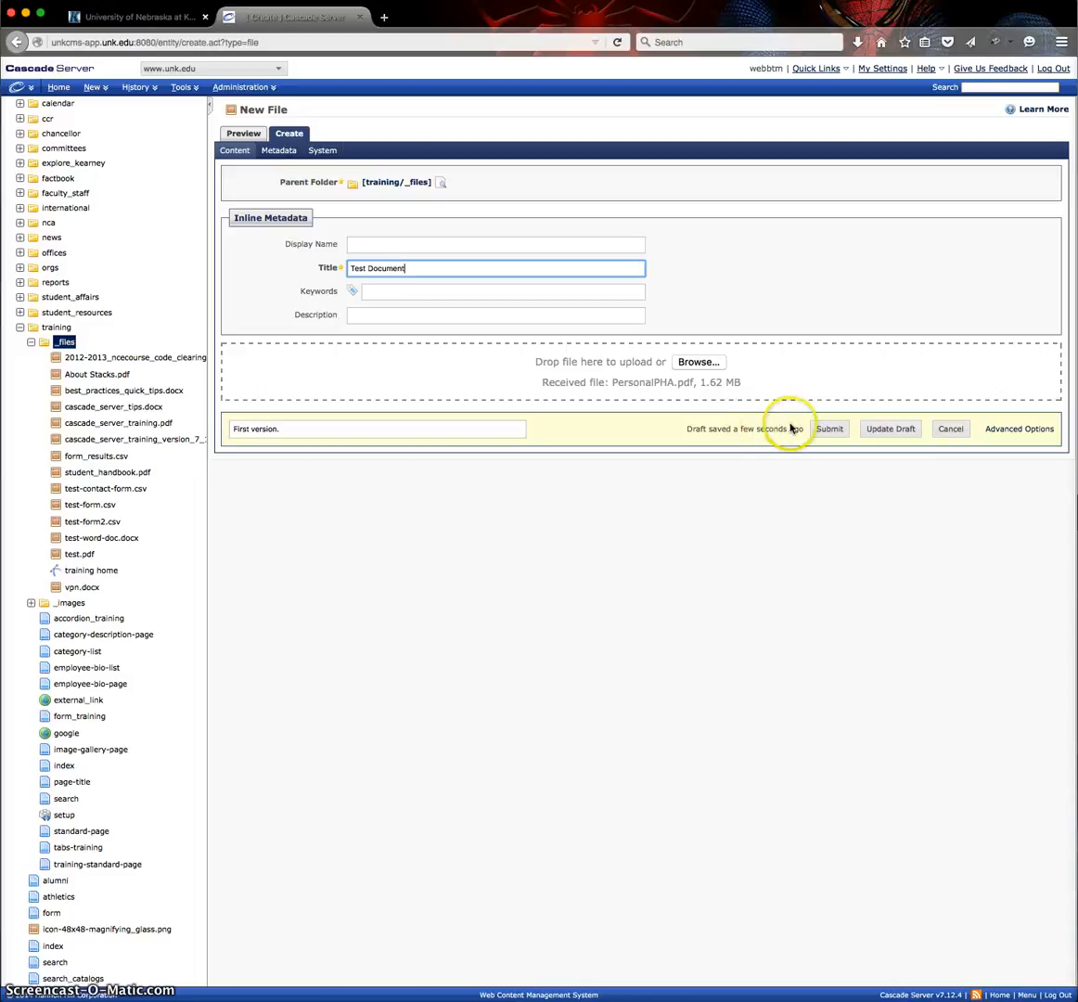
click(830, 432)
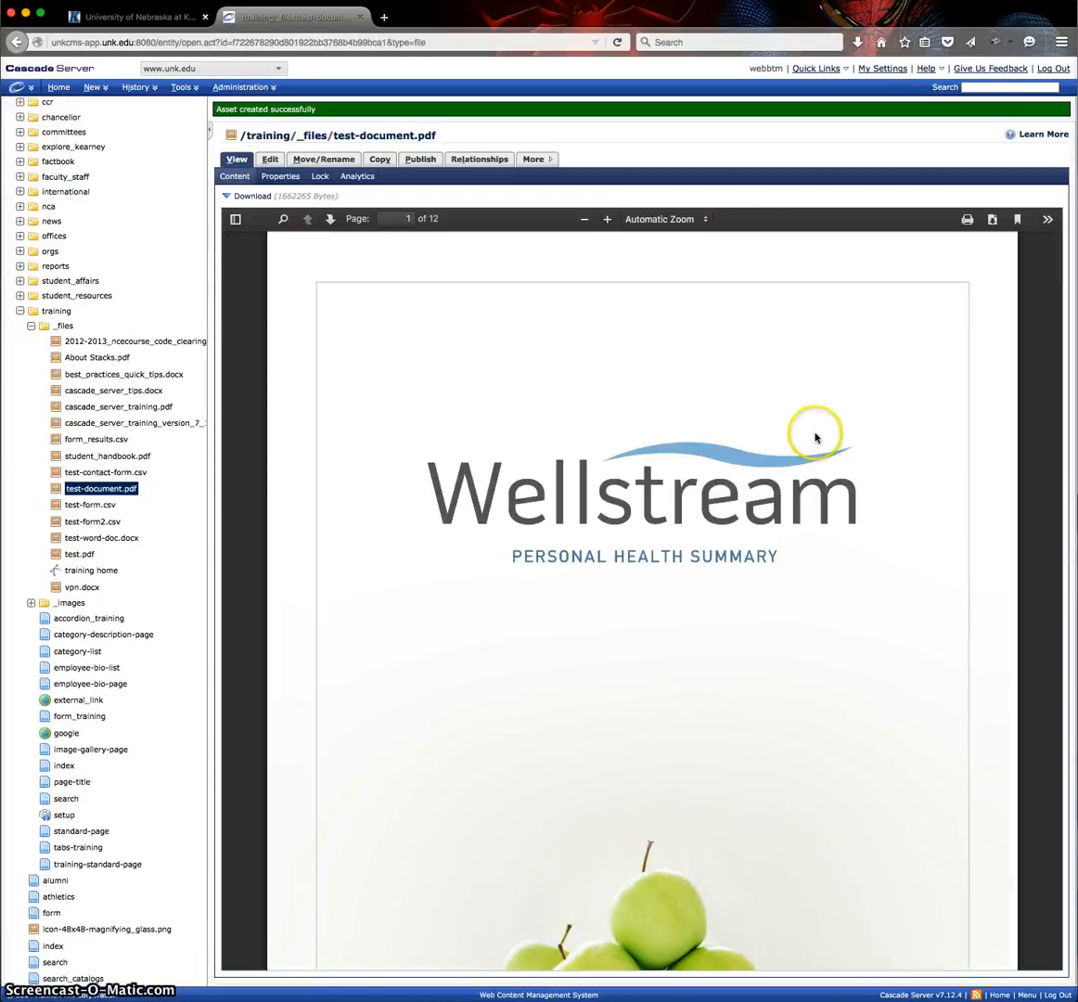
Open the newly created PDF asset for editing.
click(269, 161)
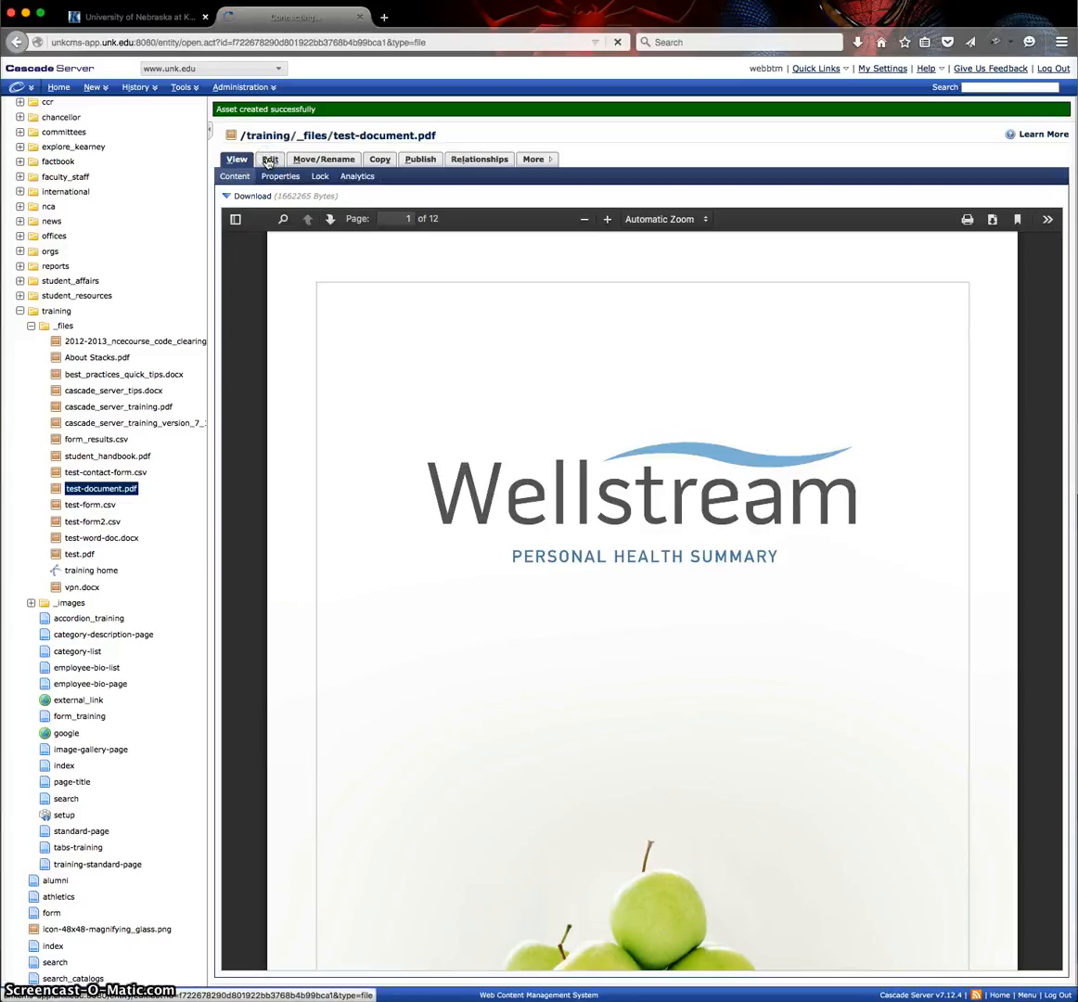